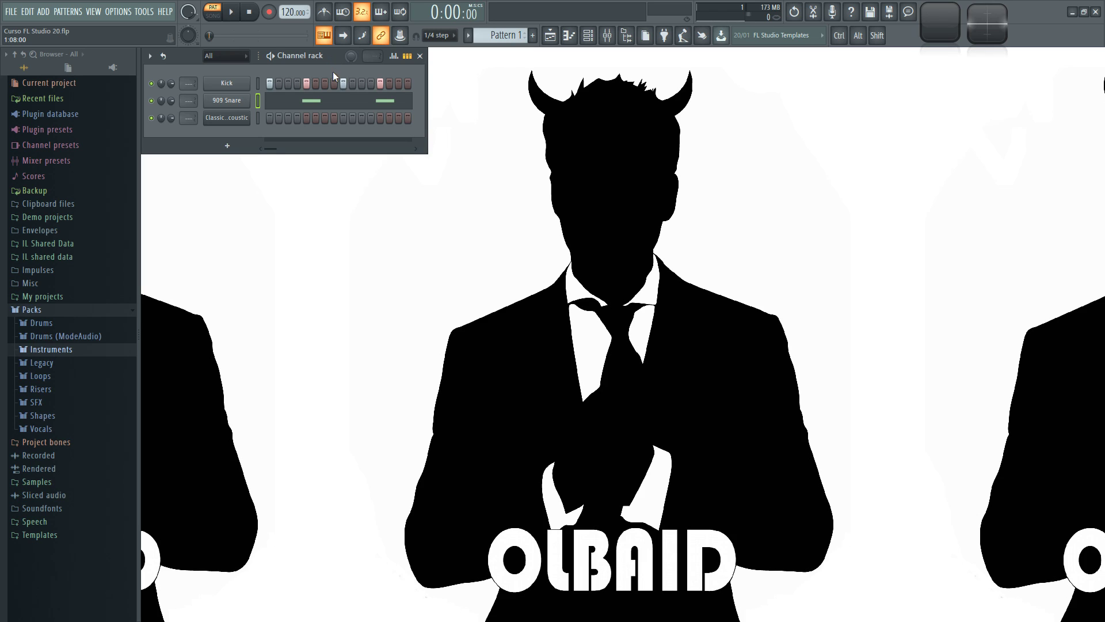
Open the 909 Snare's notes in the piano roll and play the pattern from the beginning
left_click(313, 102)
scroll(326, 95, "up", 3)
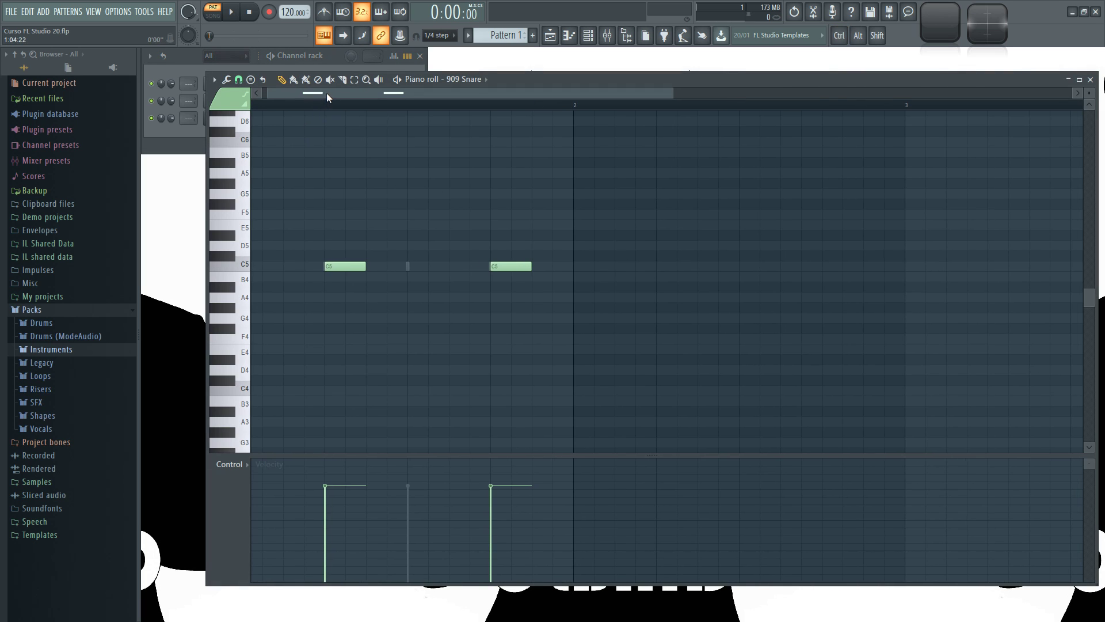
left_click(331, 58)
left_click(451, 92)
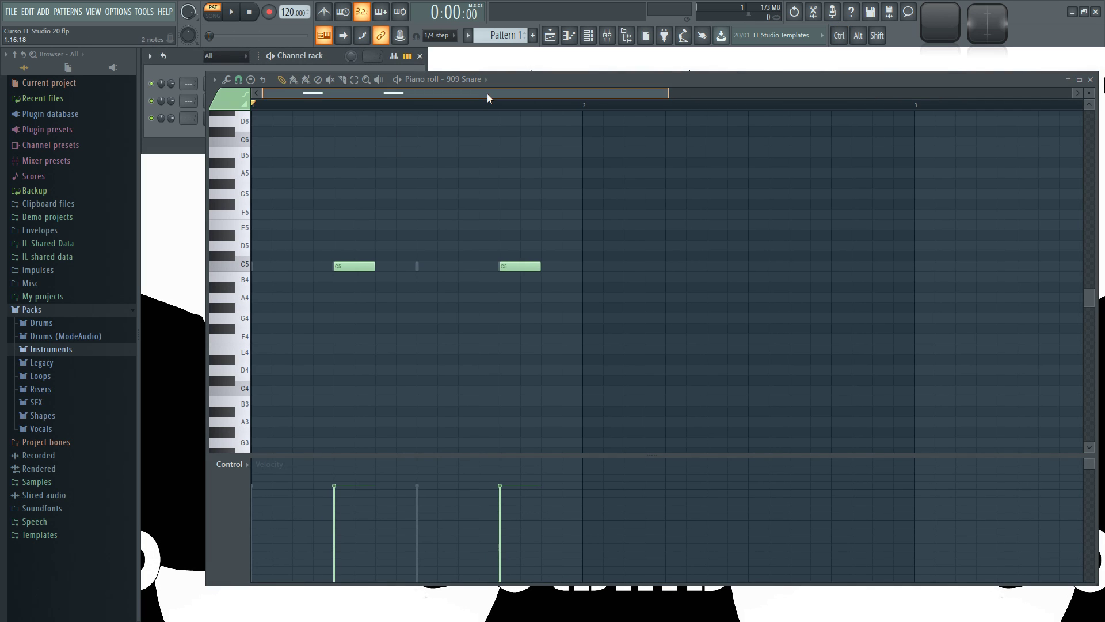
key("space")
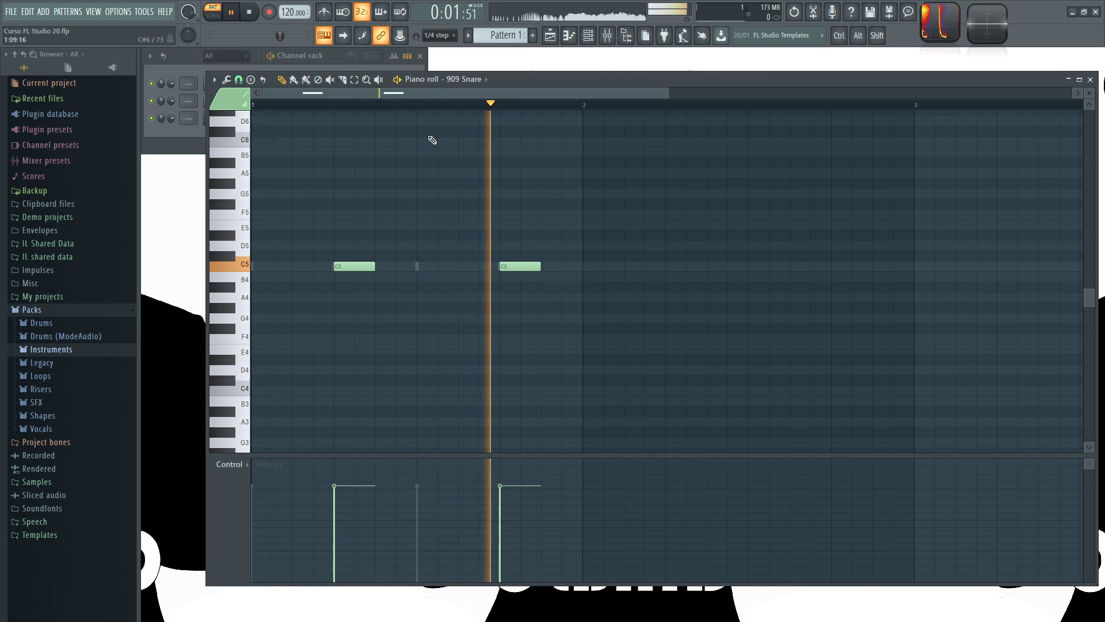
key("space")
left_click_drag(522, 81, 509, 77)
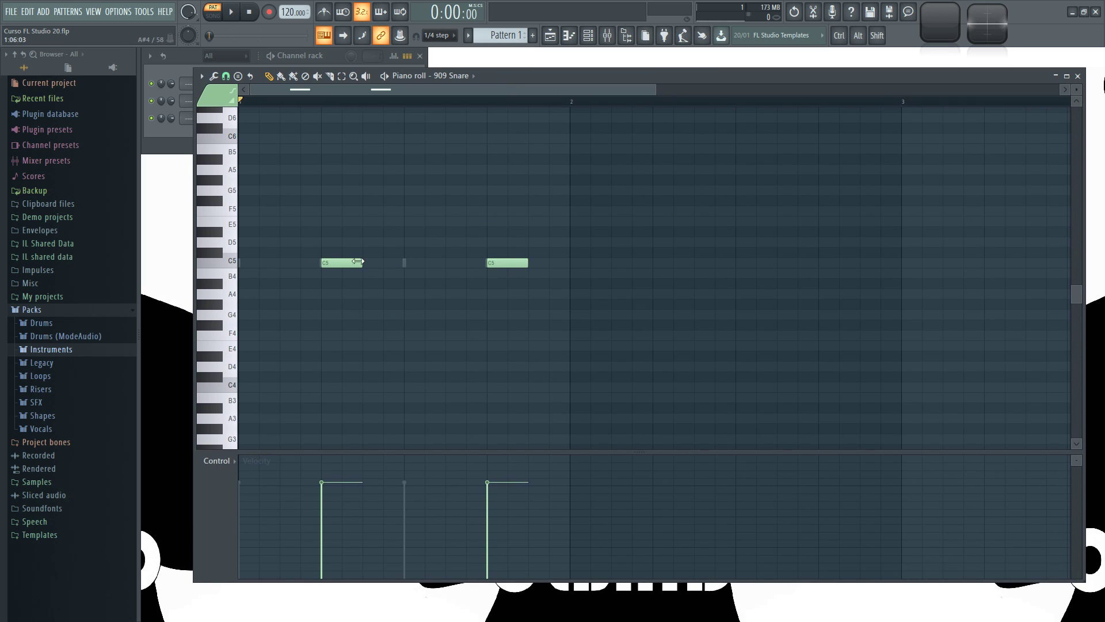
Open the Flam tool on all the snare notes and play the pattern with its starting settings
key("ctrl+a")
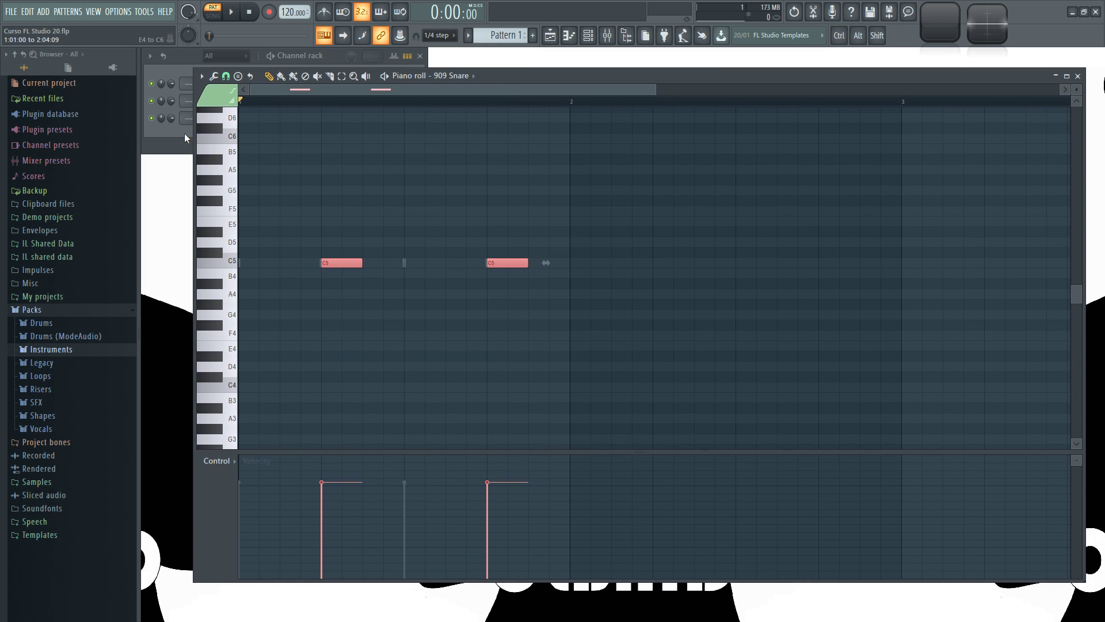
left_click(201, 77)
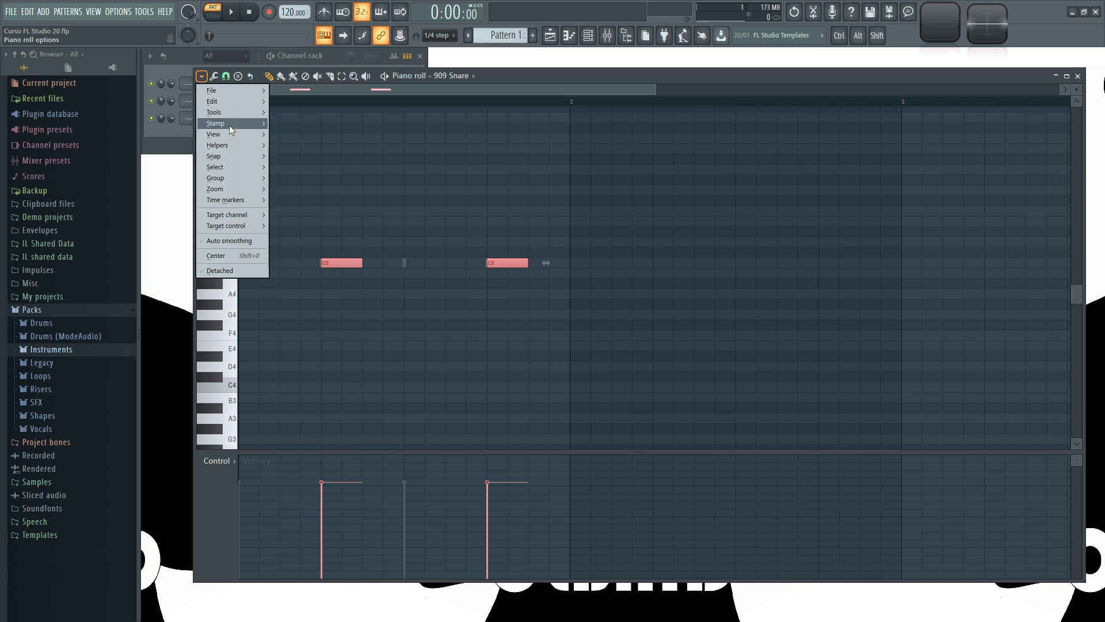
mouse_move(237, 132)
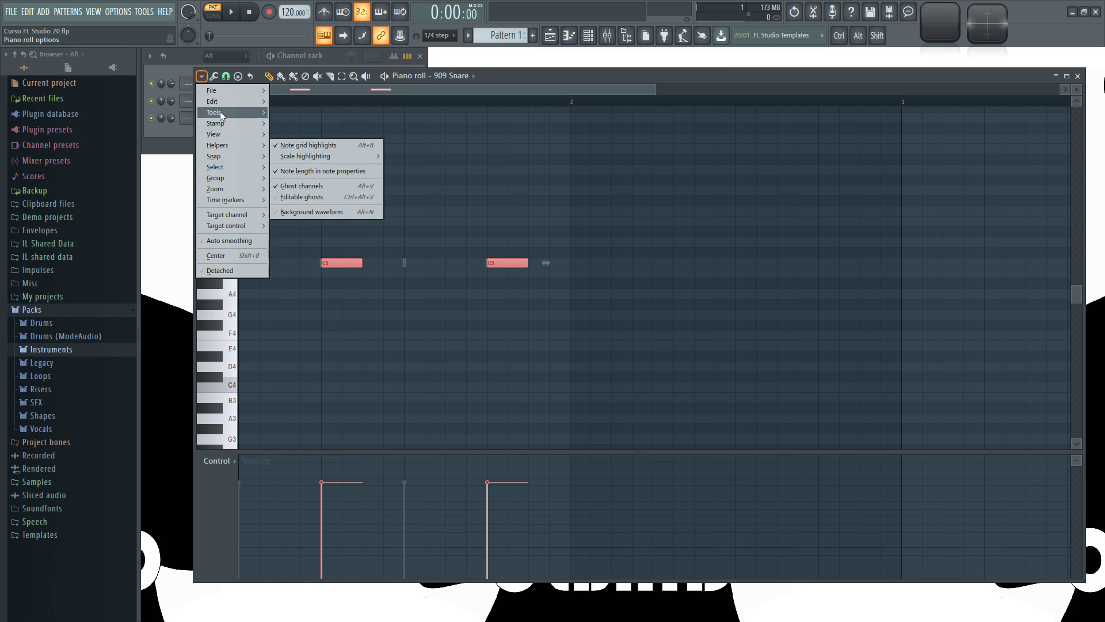
mouse_move(220, 112)
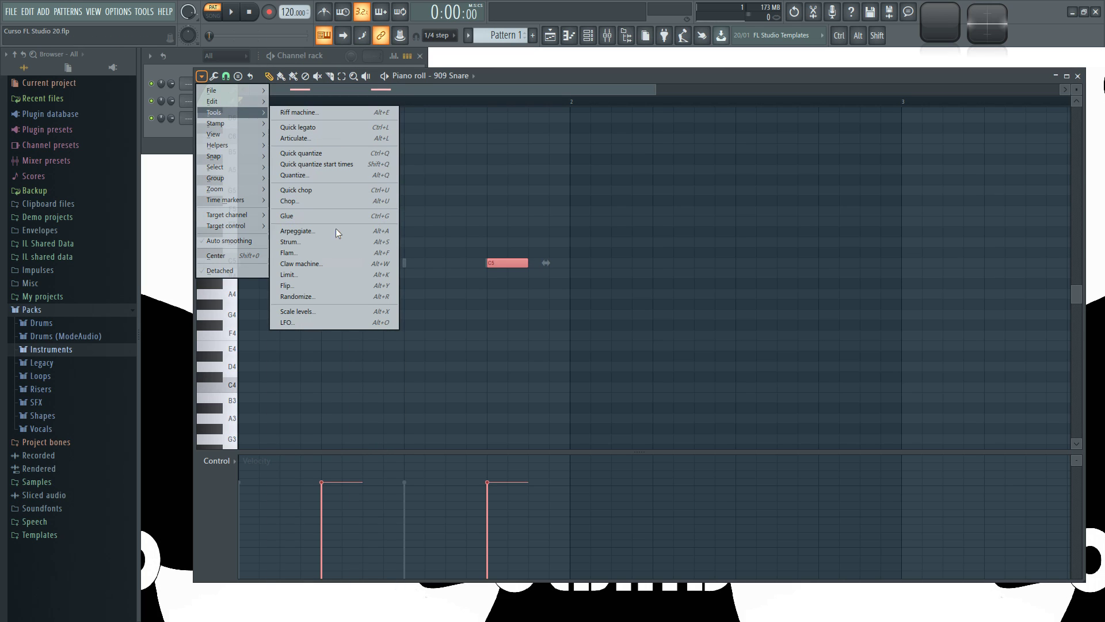
left_click(300, 254)
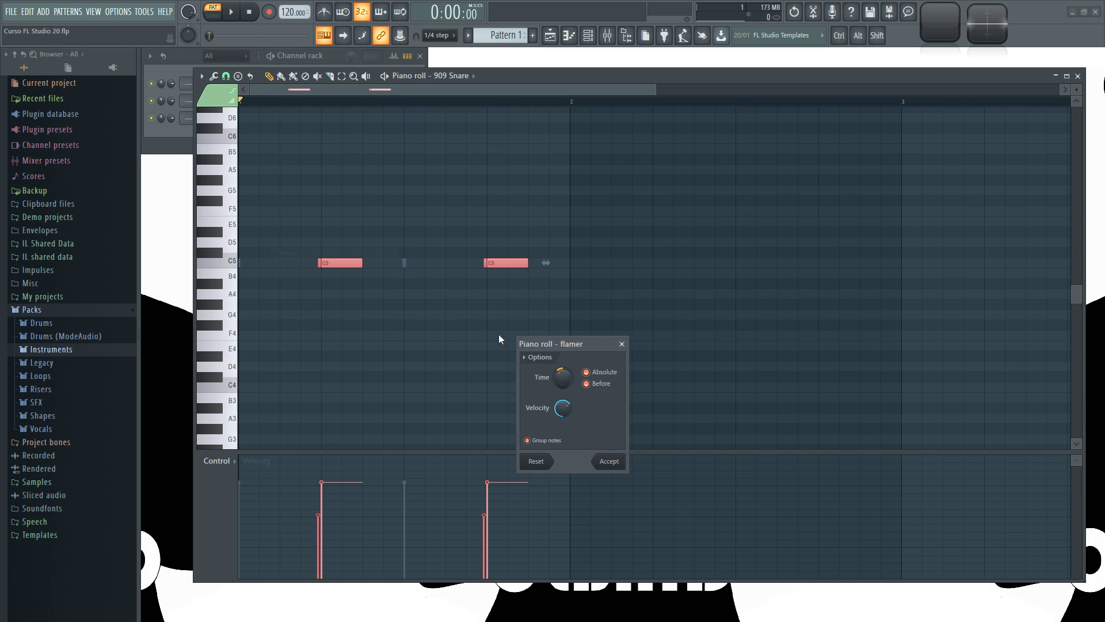
key("space")
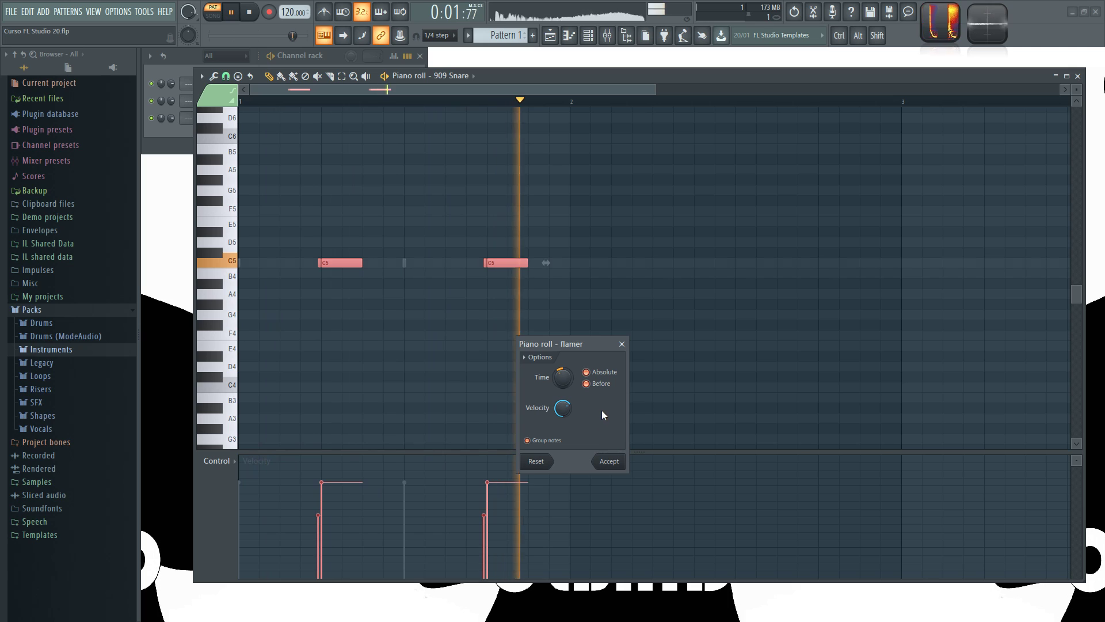
key("space")
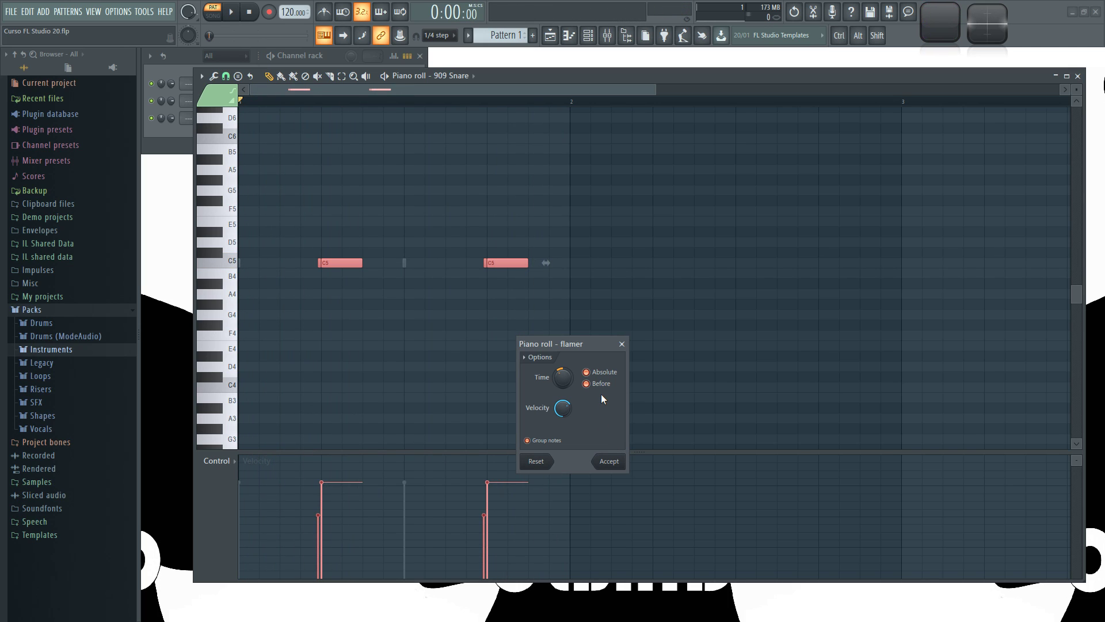
Experiment with the flam's time and velocity offsets and look through its preset options
left_click_drag(572, 348, 643, 267)
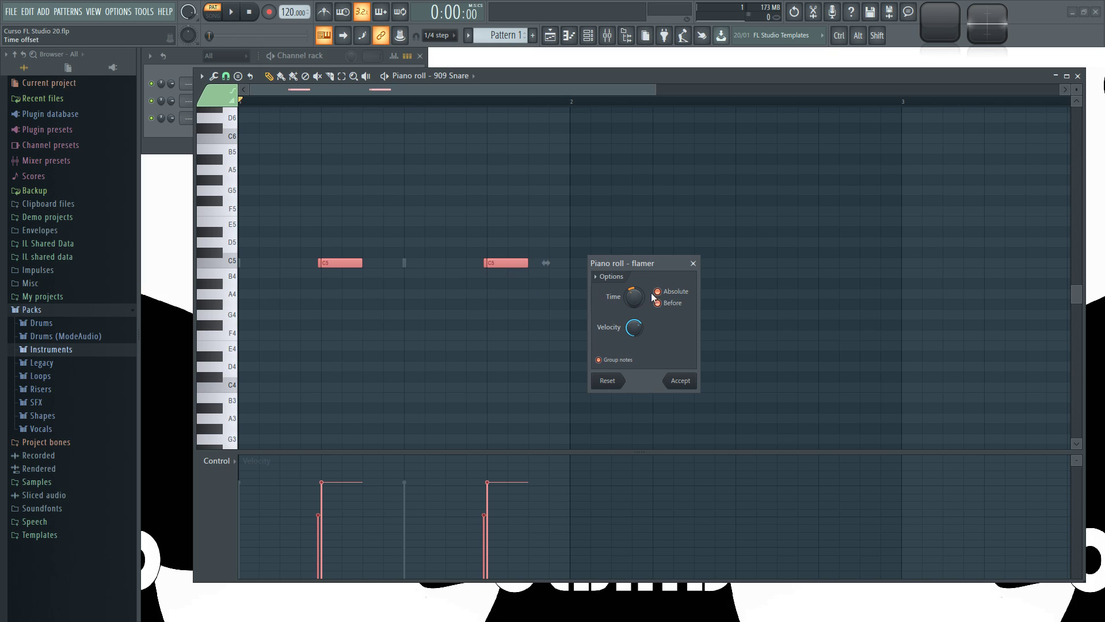
left_click_drag(636, 296, 640, 329)
scroll(635, 335, "up", 3)
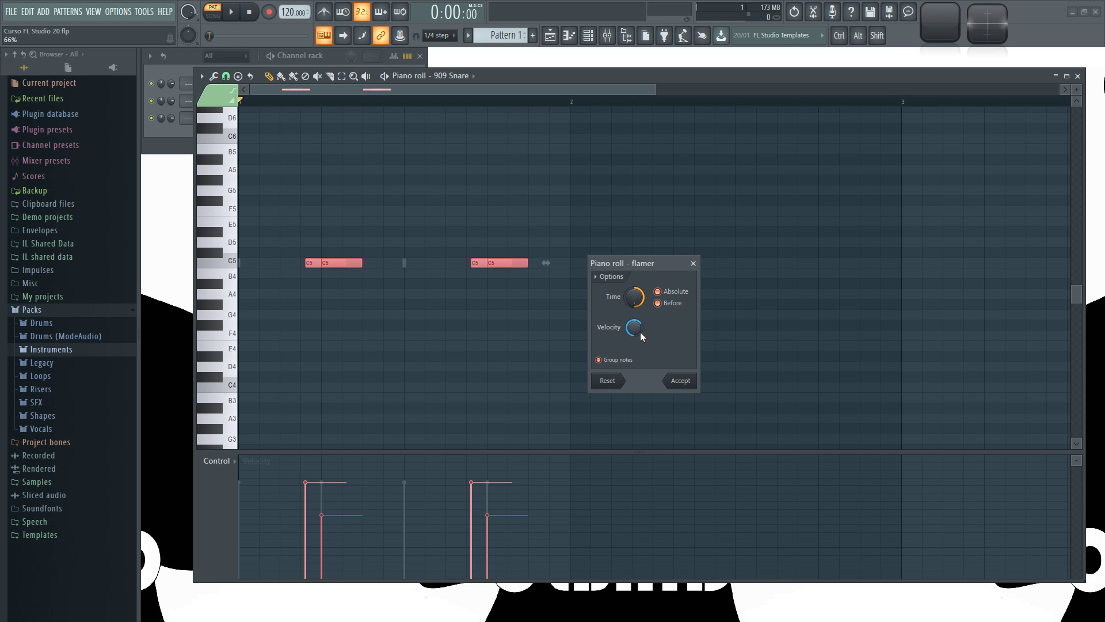
left_click(600, 277)
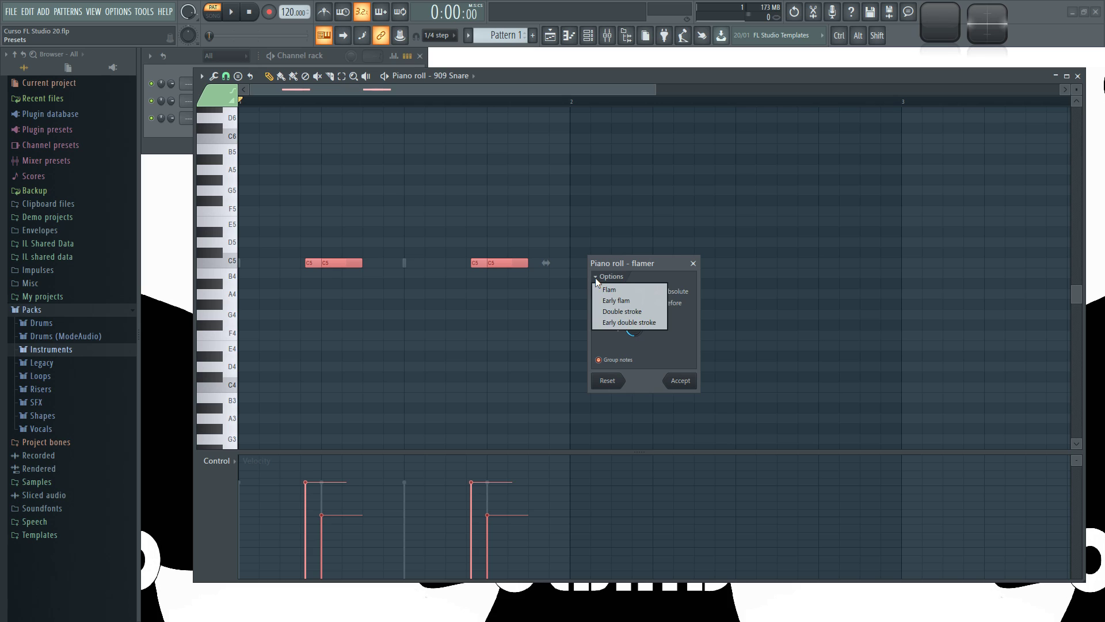
left_click(660, 260)
mouse_move(635, 301)
left_mouse_down()
mouse_move(633, 288)
mouse_move(634, 302)
left_mouse_up()
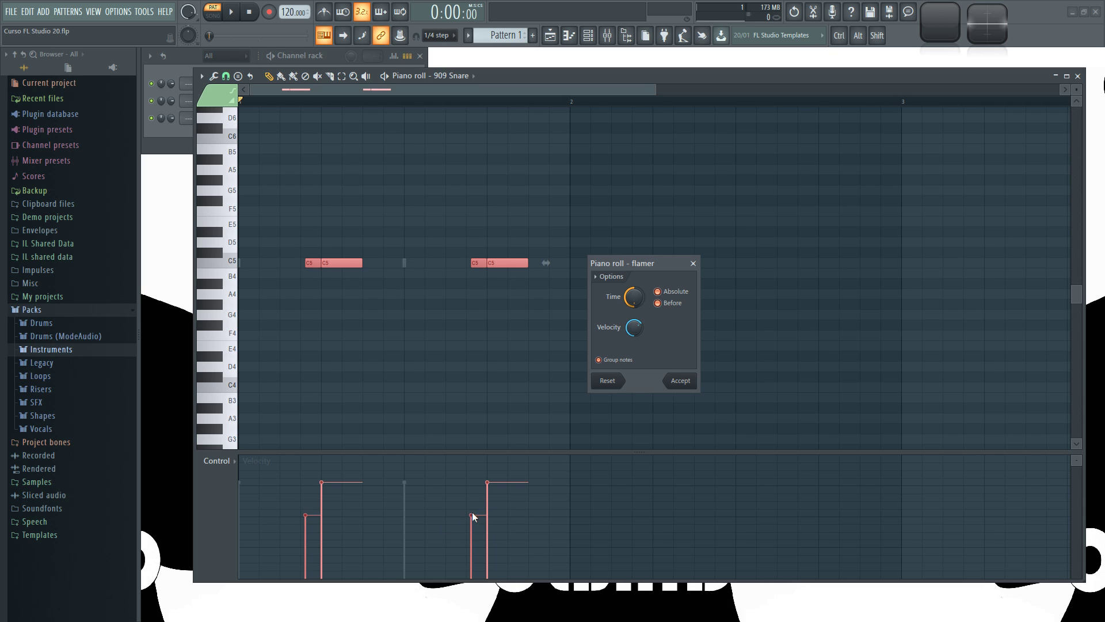
Try the flam with Absolute turned off, reducing the time offset to -0:04 while the pattern plays
left_click_drag(642, 305, 632, 302)
scroll(632, 305, "down", 5)
left_click(665, 293)
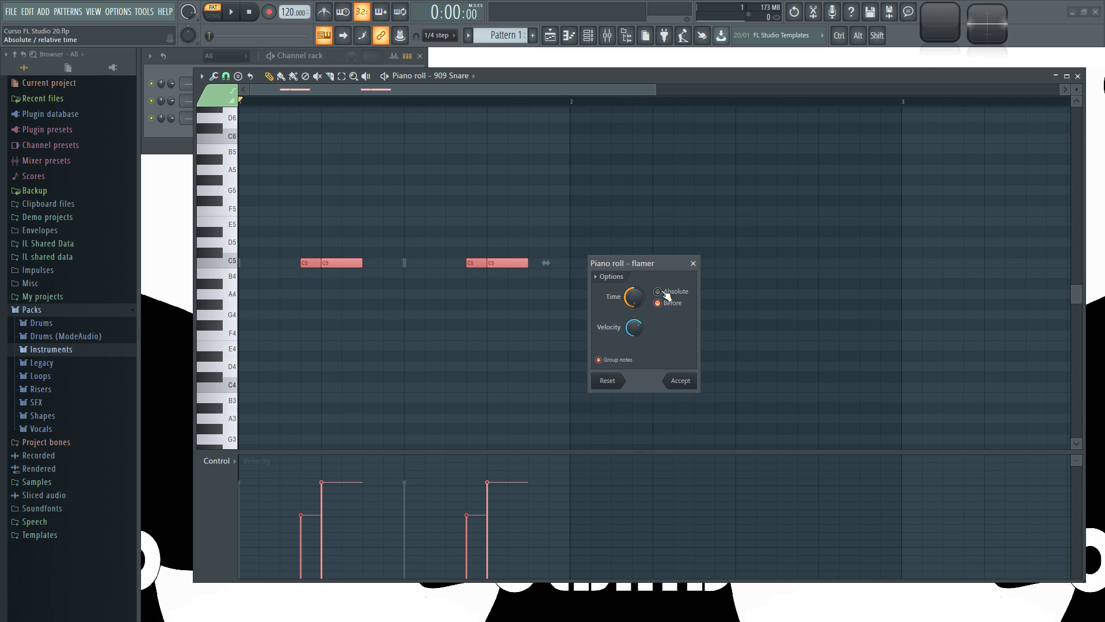
mouse_move(633, 296)
left_mouse_down()
mouse_move(633, 308)
mouse_move(642, 293)
mouse_move(633, 305)
left_mouse_up()
key("space")
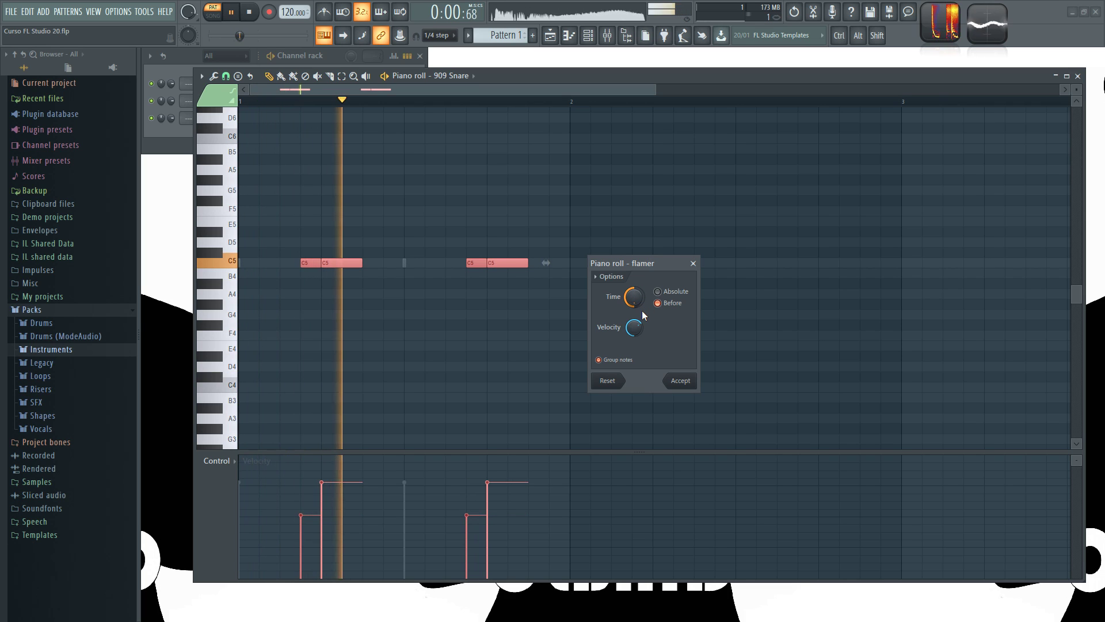
left_click_drag(643, 300, 643, 310)
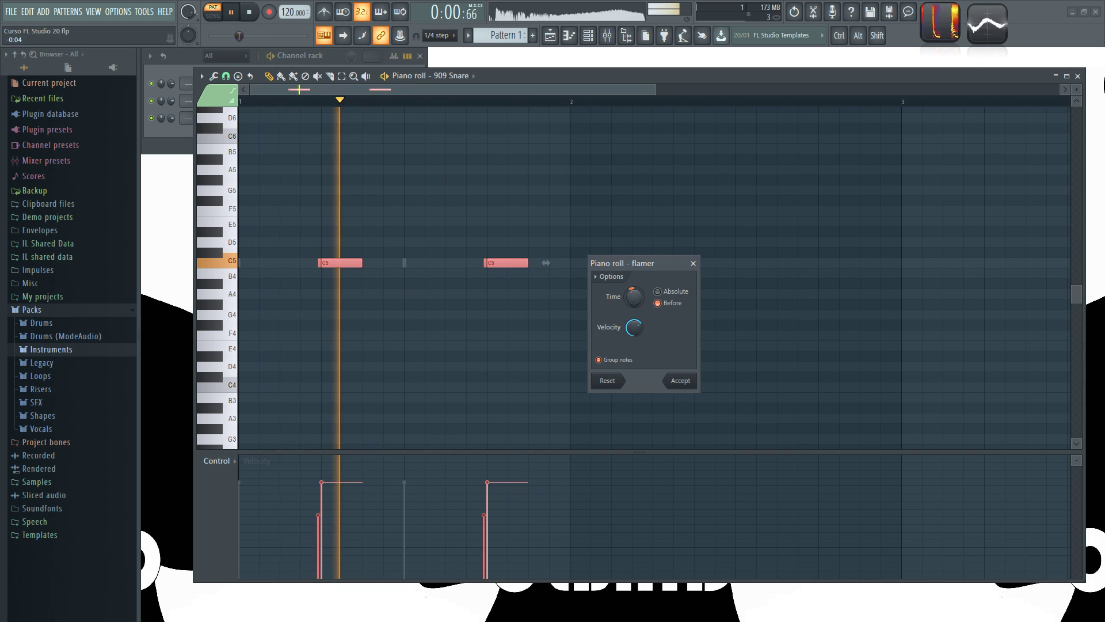
key("space")
Try the flam with Before also turned off, playing the pattern and adjusting the time offset to -0:04
left_click(668, 308)
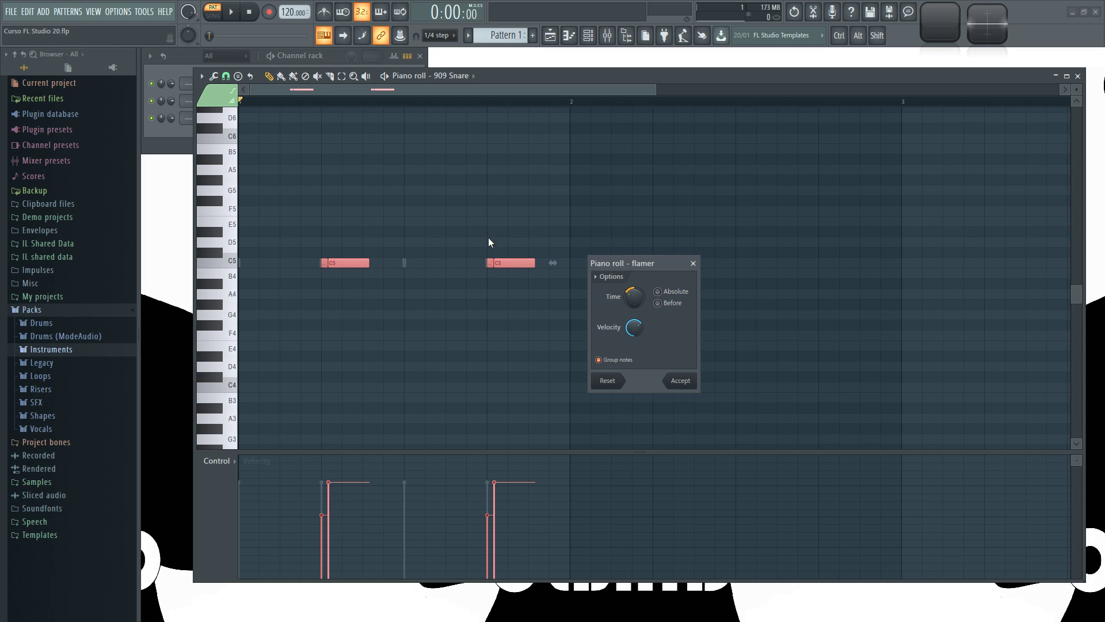
key("space")
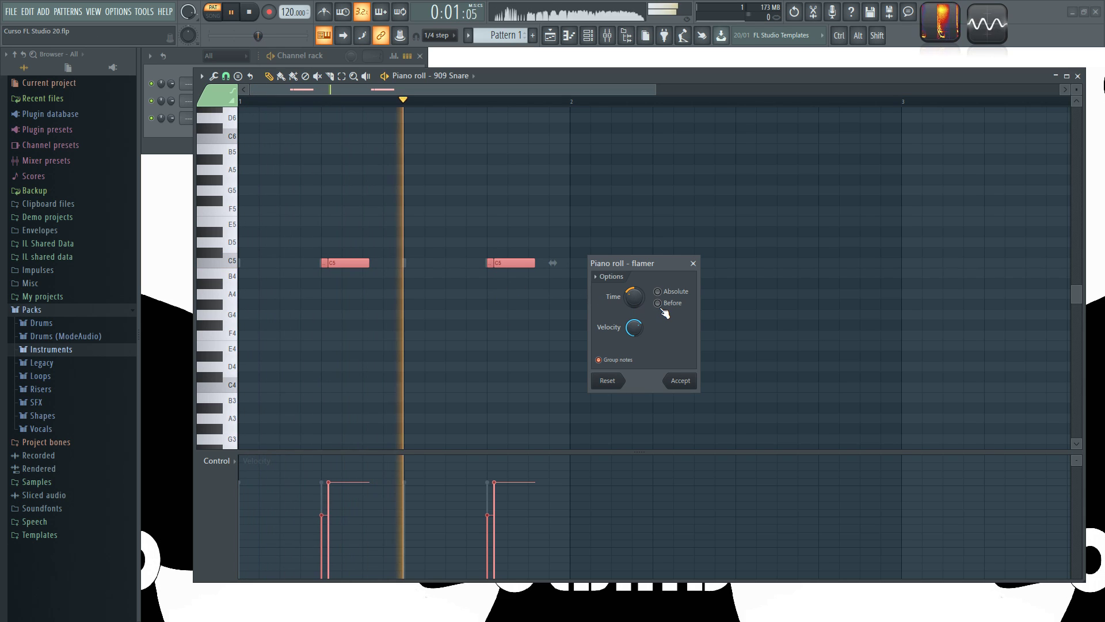
left_click_drag(635, 296, 635, 305)
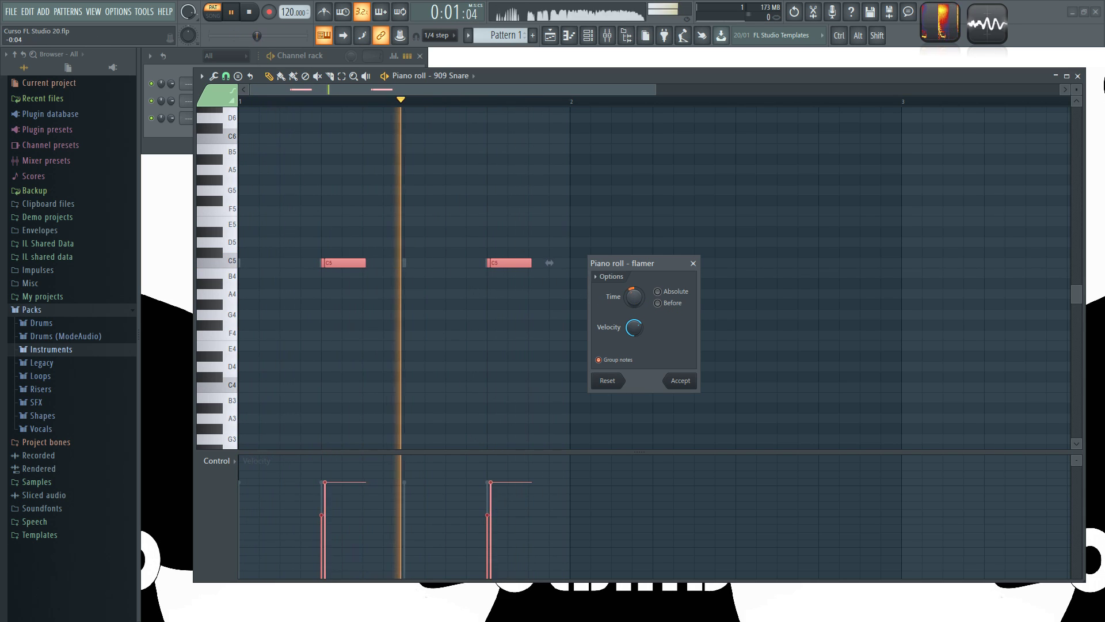
Turn Before and Absolute back on for the flam, set the time offset to about -31 ms and stop playback
left_click(657, 302)
left_click_drag(635, 297, 633, 300)
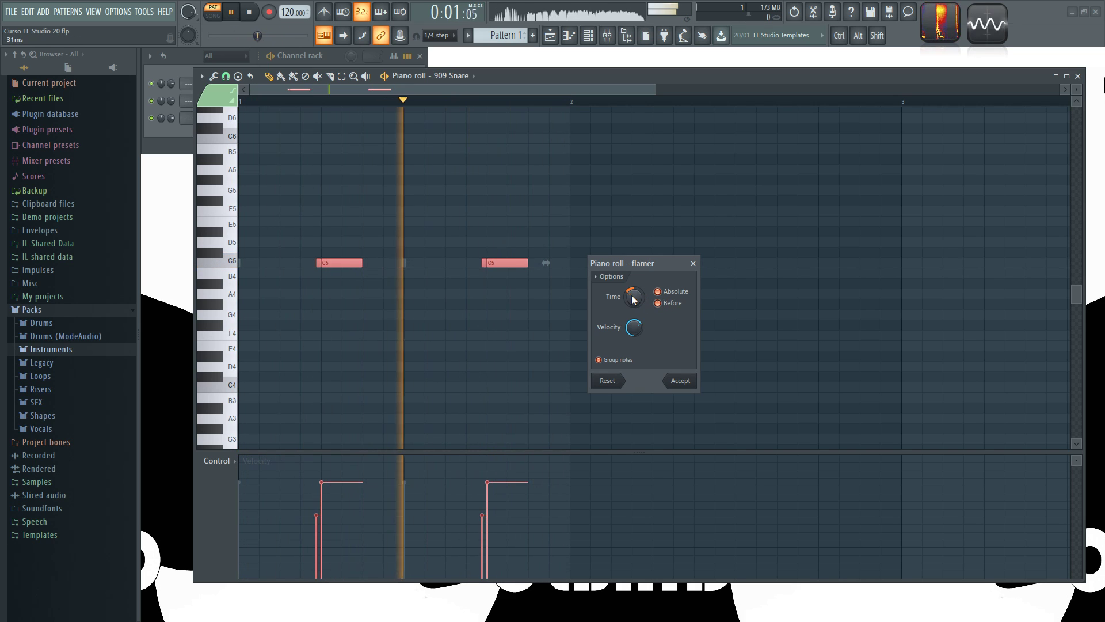
key("space")
Adjust the flam's velocity offset while listening, turn off Group notes and accept the flam on the snare notes
left_click_drag(633, 299, 639, 343)
key("space")
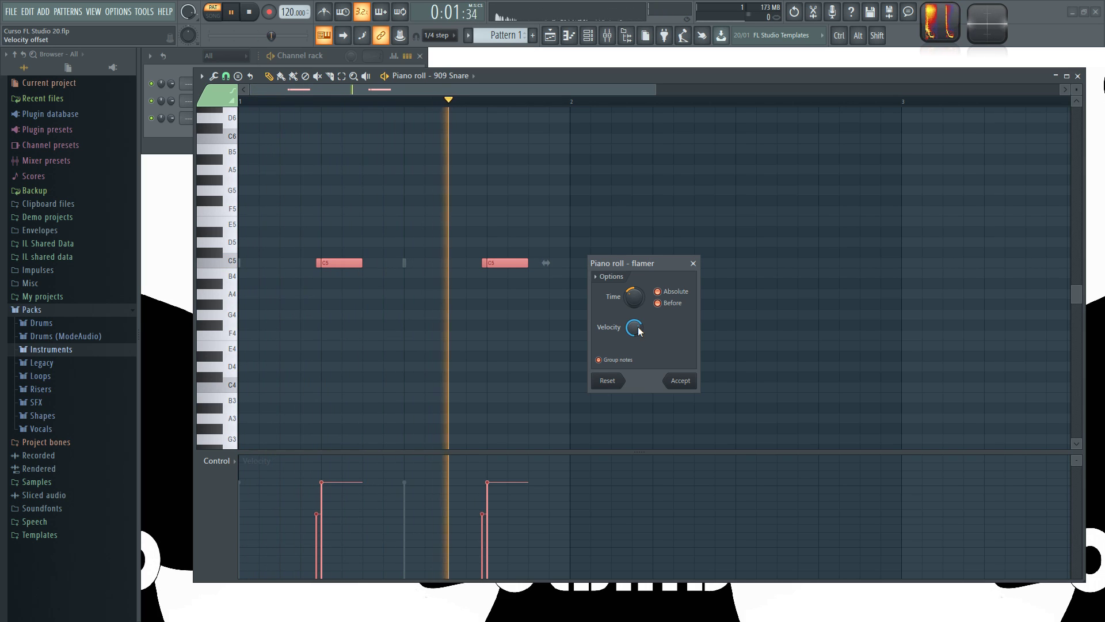
key("space")
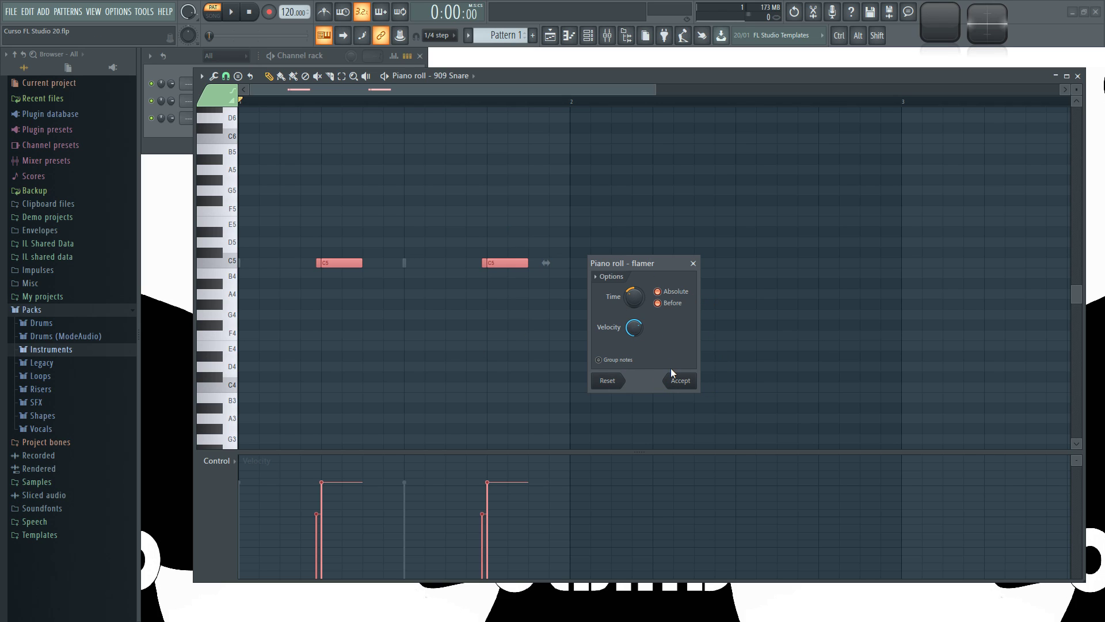
left_click(679, 380)
scroll(428, 317, "up", 3)
left_click(538, 263)
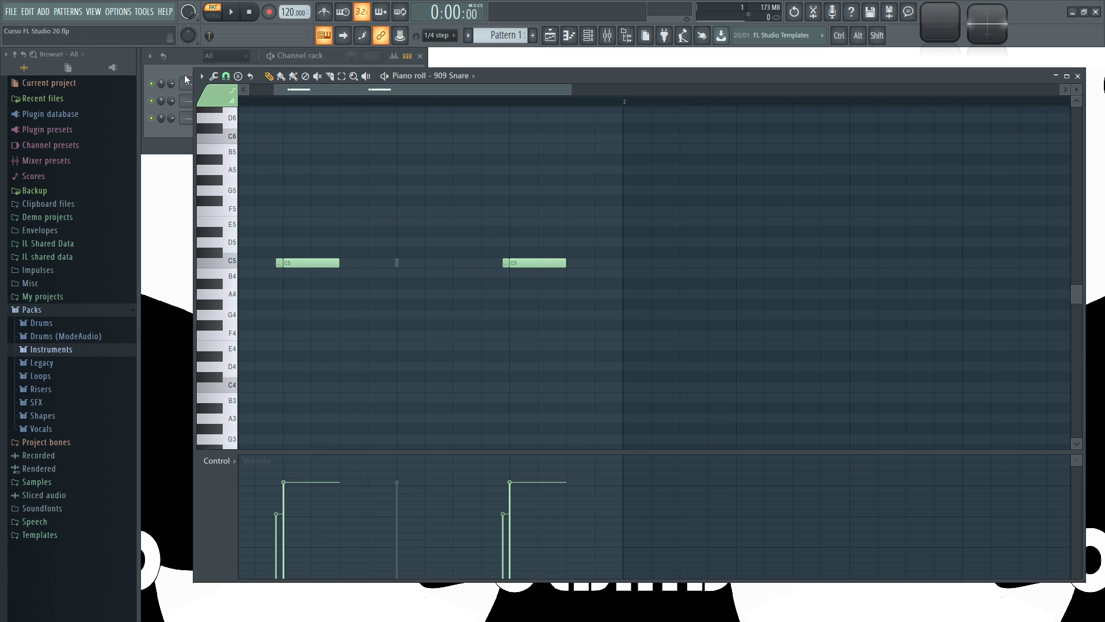
Apply a second flam with Group notes on to the snare pair at beat 4, playing it before accepting
left_click_drag(461, 228, 631, 323)
left_click(201, 76)
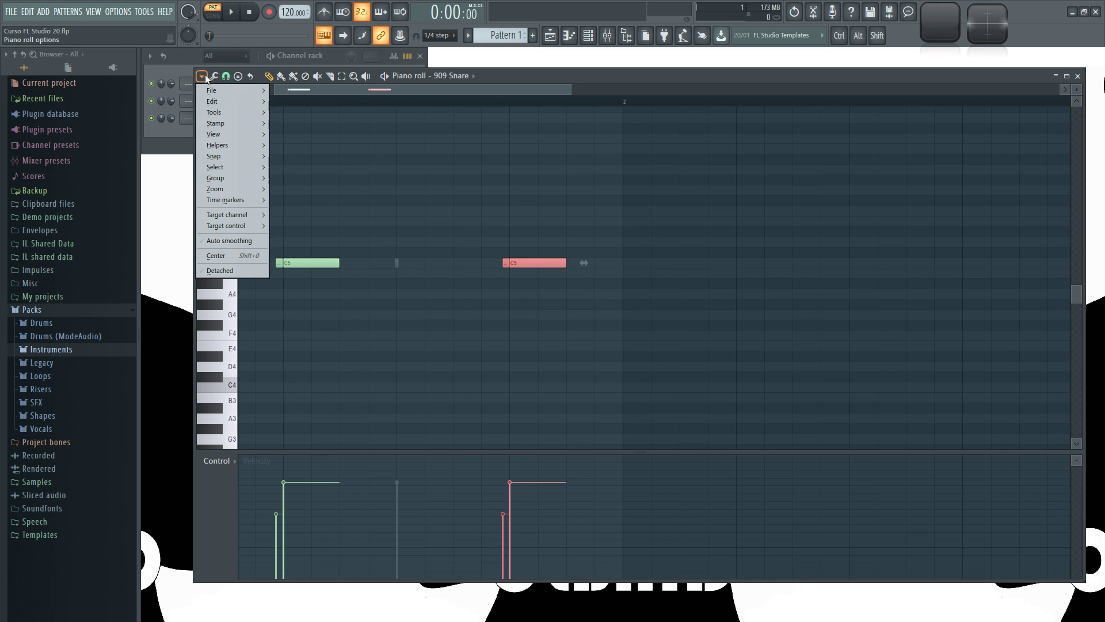
mouse_move(245, 112)
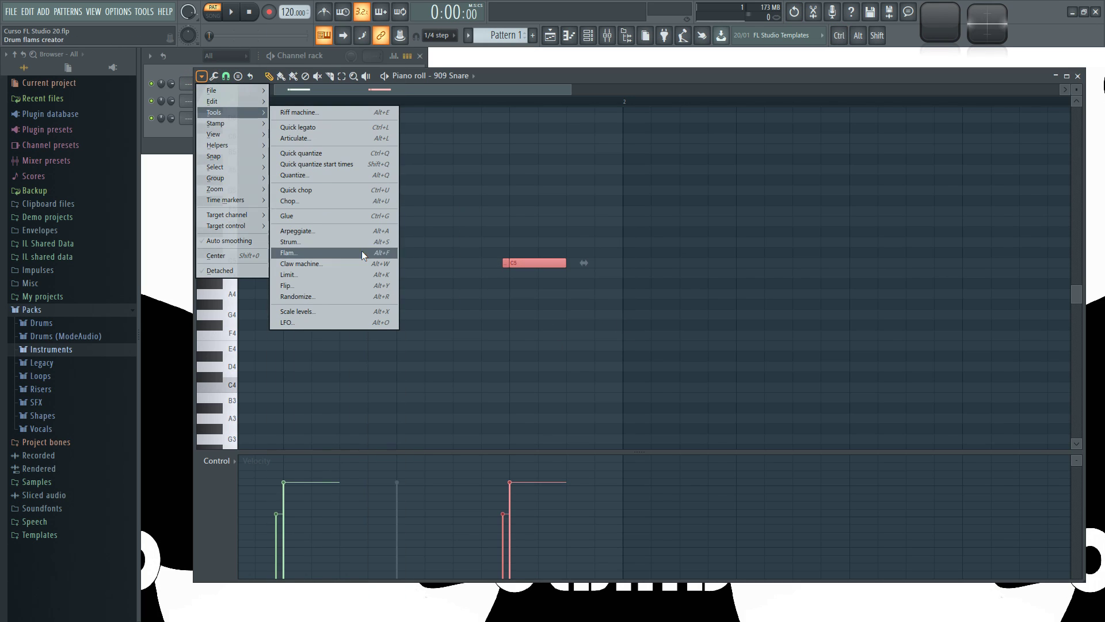
left_click(299, 253)
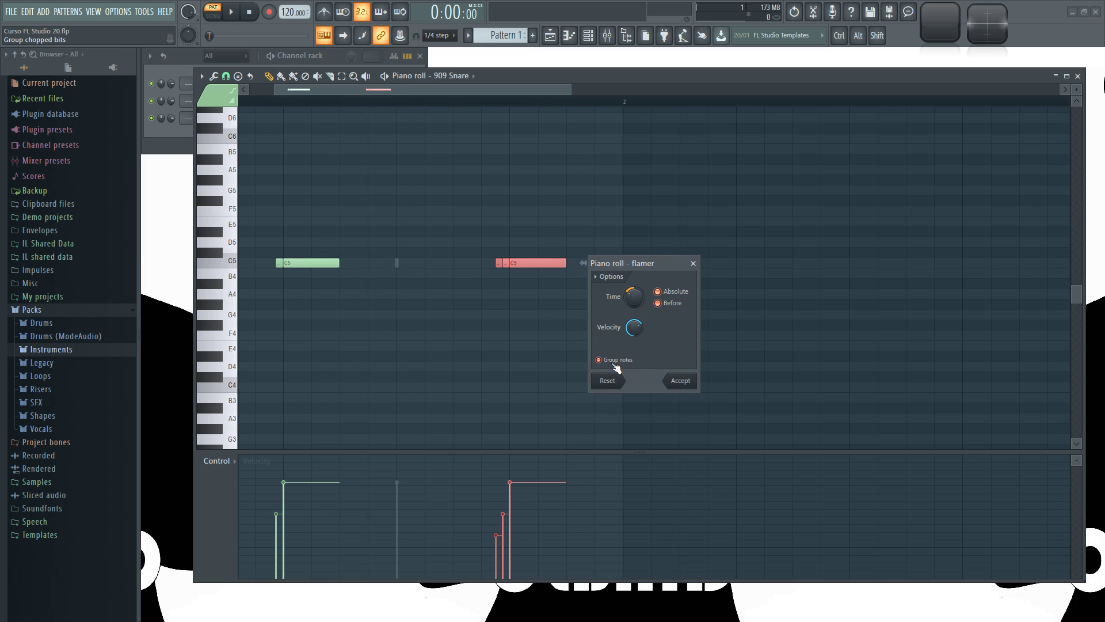
key("space")
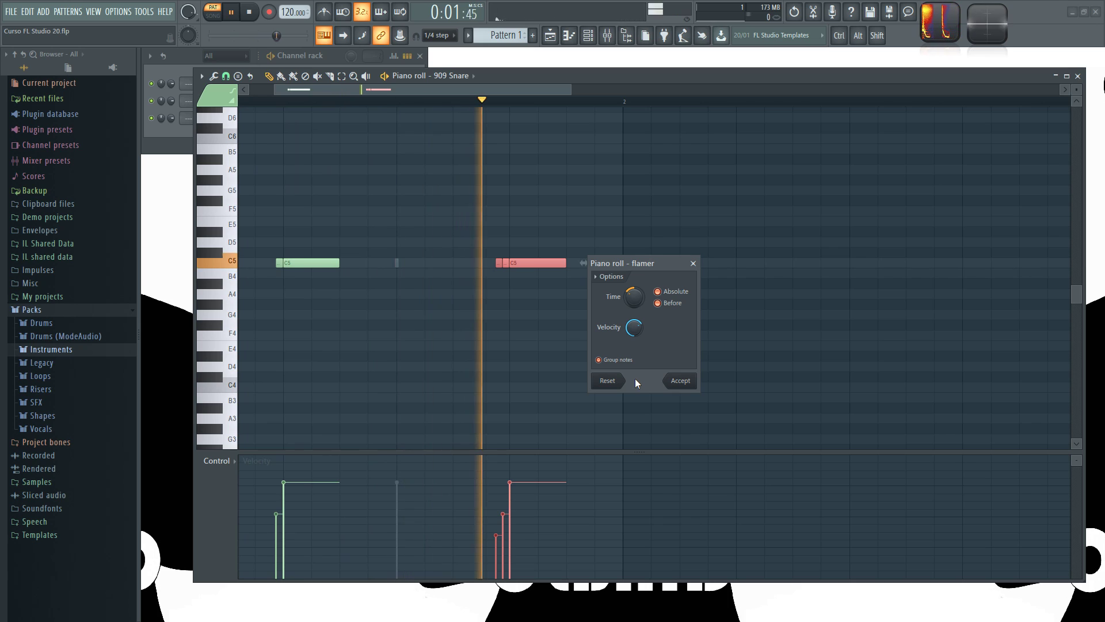
key("space")
left_click(680, 381)
Delete the grouped flam notes at beat 4 and put a single one-beat C5 snare note there
left_click(524, 263)
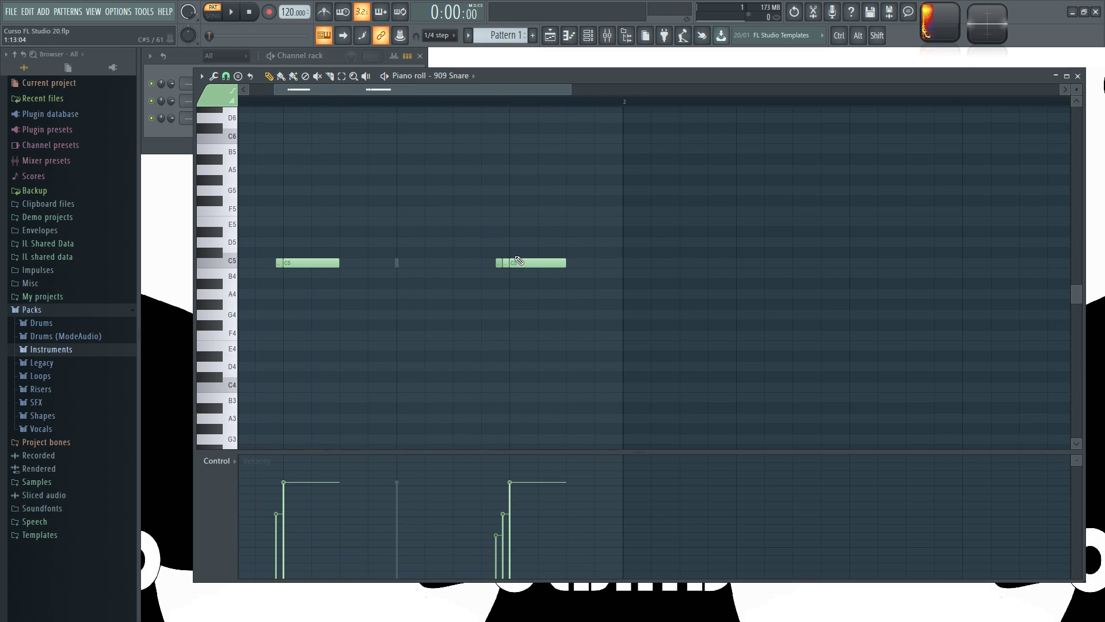
mouse_move(525, 263)
left_mouse_down()
mouse_move(552, 263)
mouse_move(492, 263)
mouse_move(540, 264)
left_mouse_up()
right_click(543, 265)
left_click(510, 263)
right_click(514, 264)
left_click(510, 264)
left_click_drag(538, 263, 566, 265)
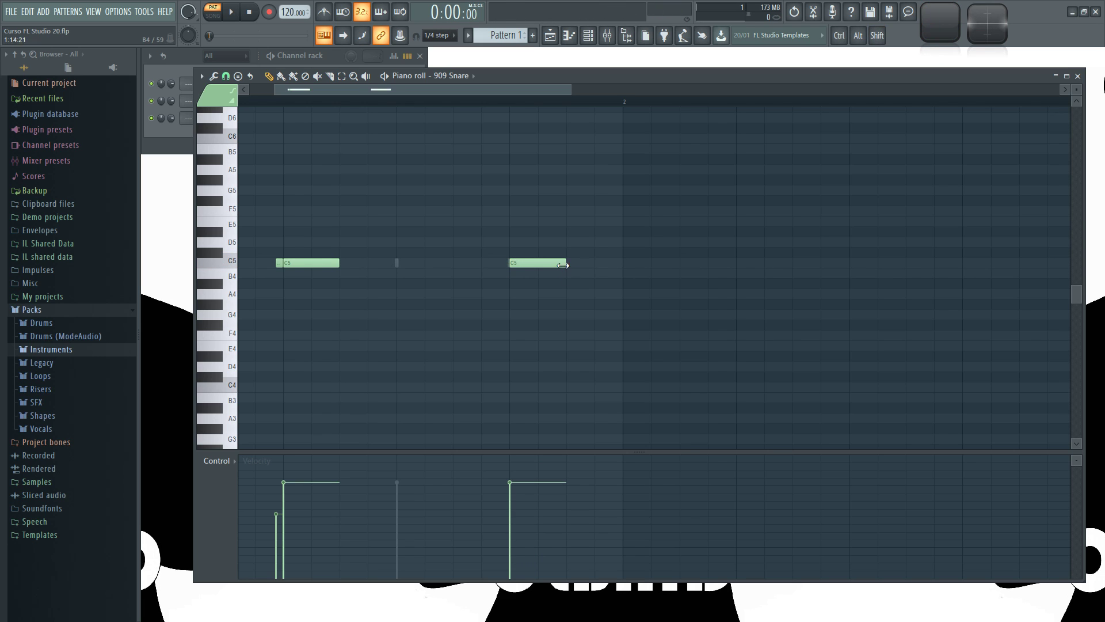
Paint a continuous row of C5 snare notes across bars 2 and 3 with the Paint tool
scroll(528, 280, "down", 3, "ctrl")
scroll(381, 166, "up", 1, "ctrl")
left_click(280, 75)
mouse_move(499, 265)
left_mouse_down()
mouse_move(777, 261)
mouse_move(789, 228)
left_mouse_up()
left_click_drag(703, 233, 651, 186)
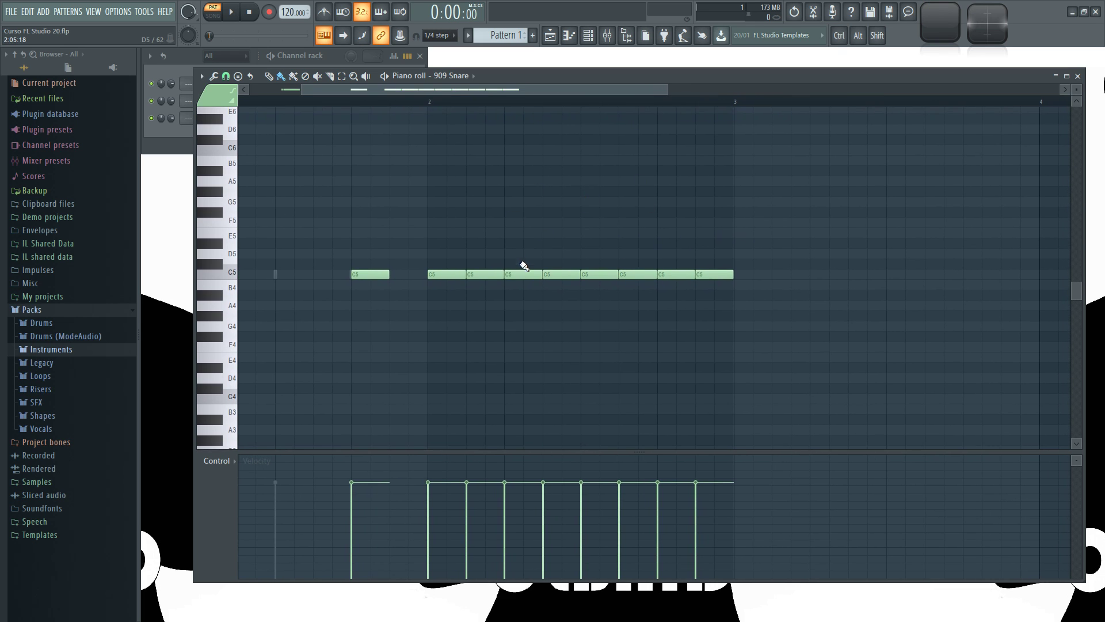
scroll(797, 271, "down", 1, "ctrl")
mouse_move(779, 271)
left_mouse_down()
mouse_move(666, 276)
mouse_move(857, 276)
left_mouse_up()
left_click(625, 278)
Select the 4th, 8th, 10th and 12th to 16th notes of the C5 snare row in bars 2 and 3
left_click(496, 279, "ctrl")
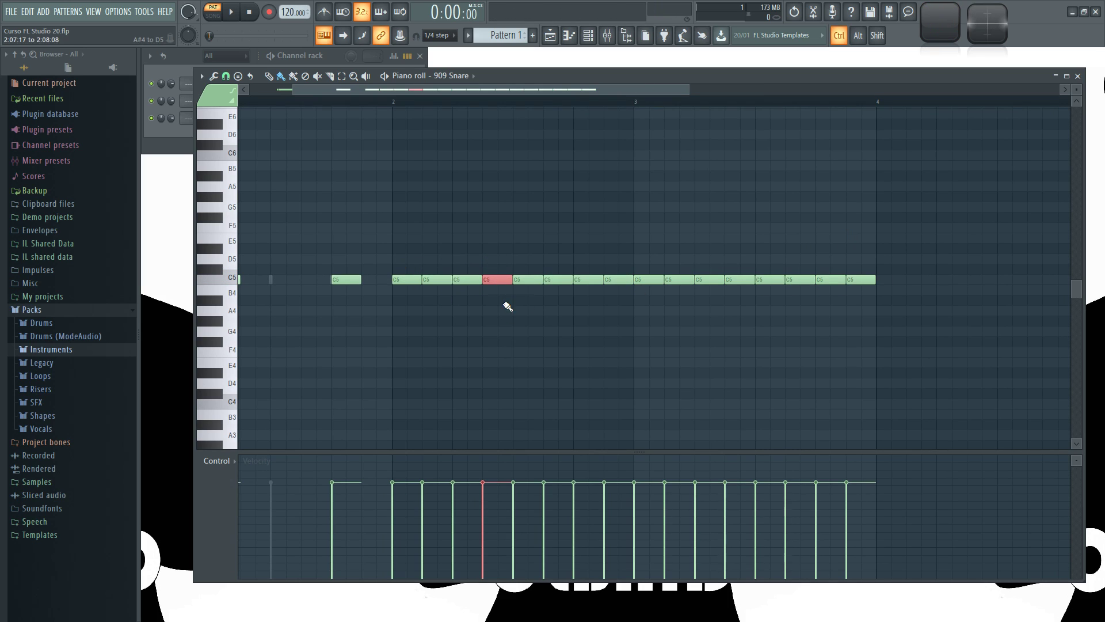
left_click(618, 279, "ctrl+shift")
left_click_drag(678, 271, 688, 290, "ctrl+shift")
left_click_drag(742, 266, 747, 294, "ctrl+shift")
left_click_drag(782, 266, 924, 296, "ctrl+shift")
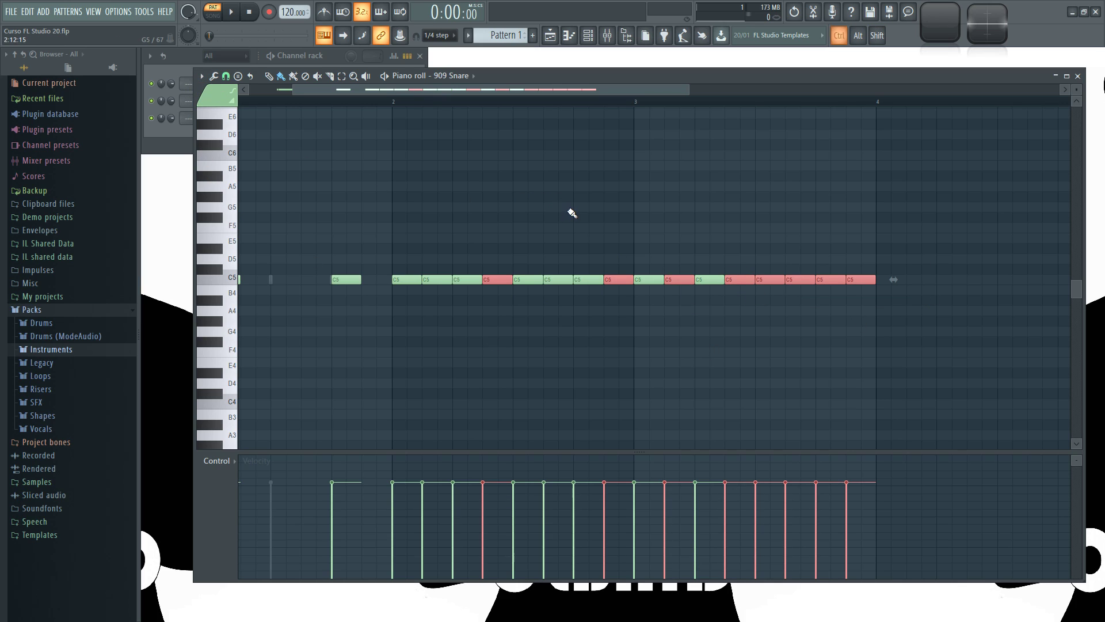
left_click_drag(580, 201, 664, 242, "ctrl+shift")
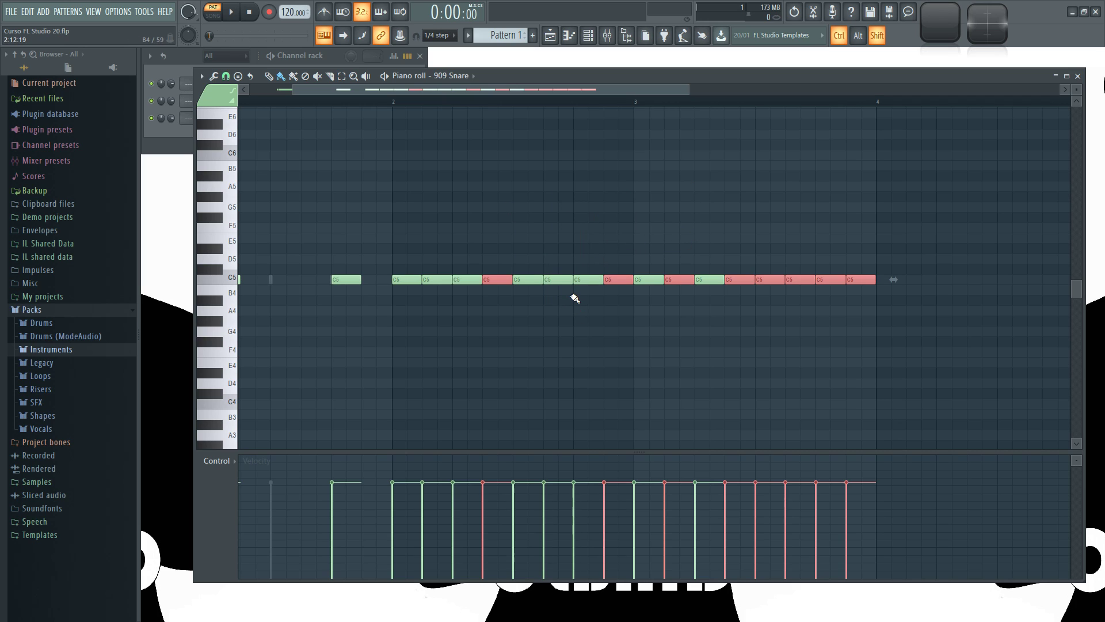
left_click(557, 281, "ctrl+shift")
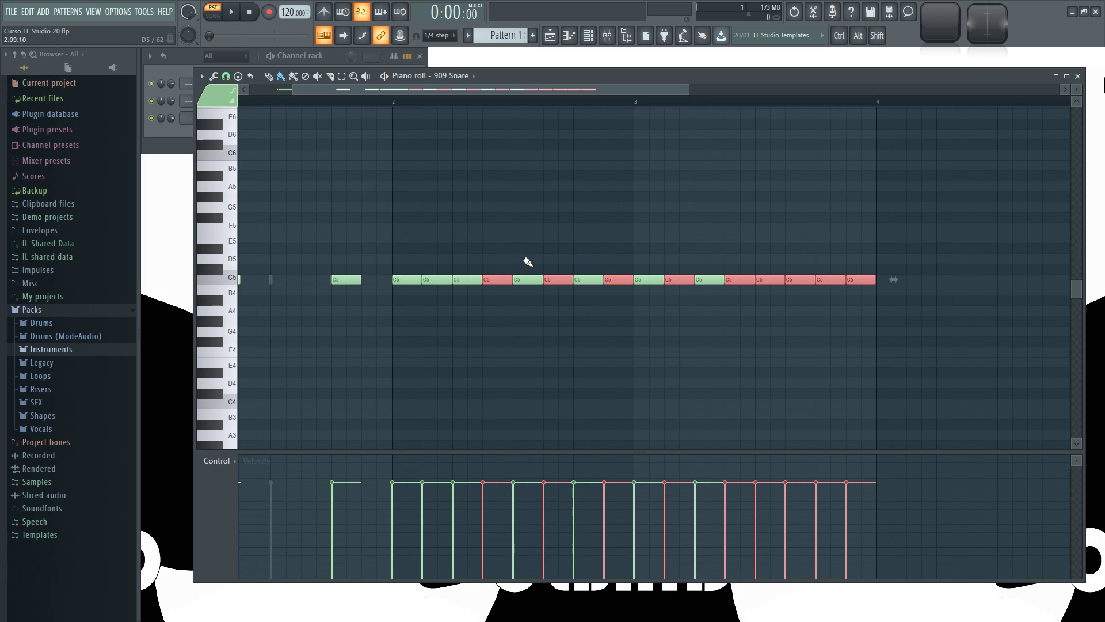
left_click(558, 280, "ctrl+shift")
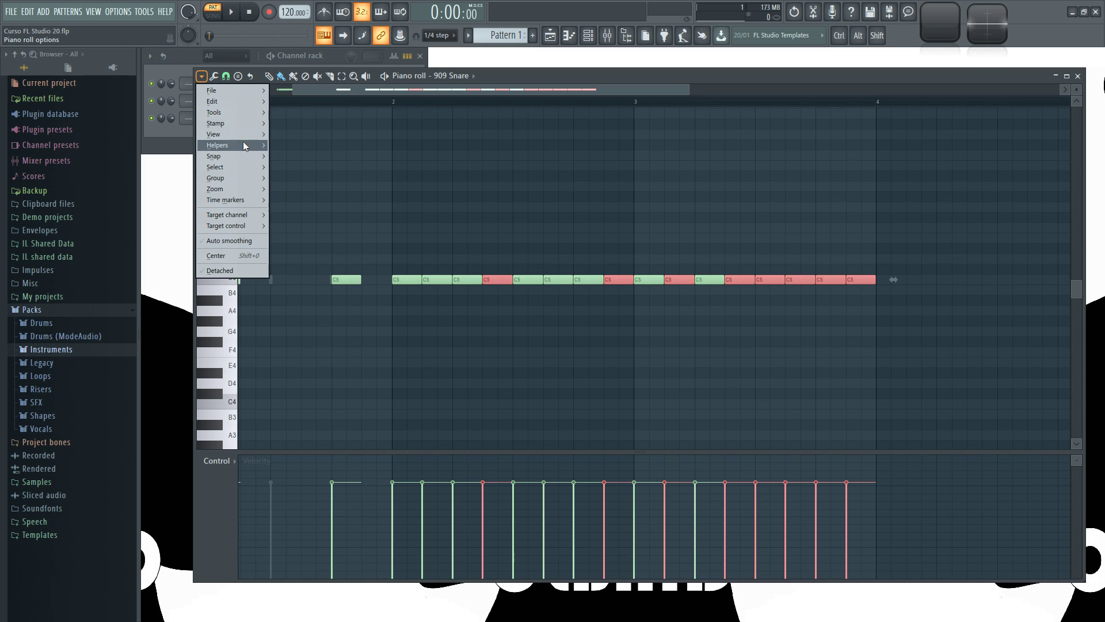
Apply a Flam with Absolute, Before and Group notes on to the selected snare notes, playing it before accepting, and clear the selection
mouse_move(236, 113)
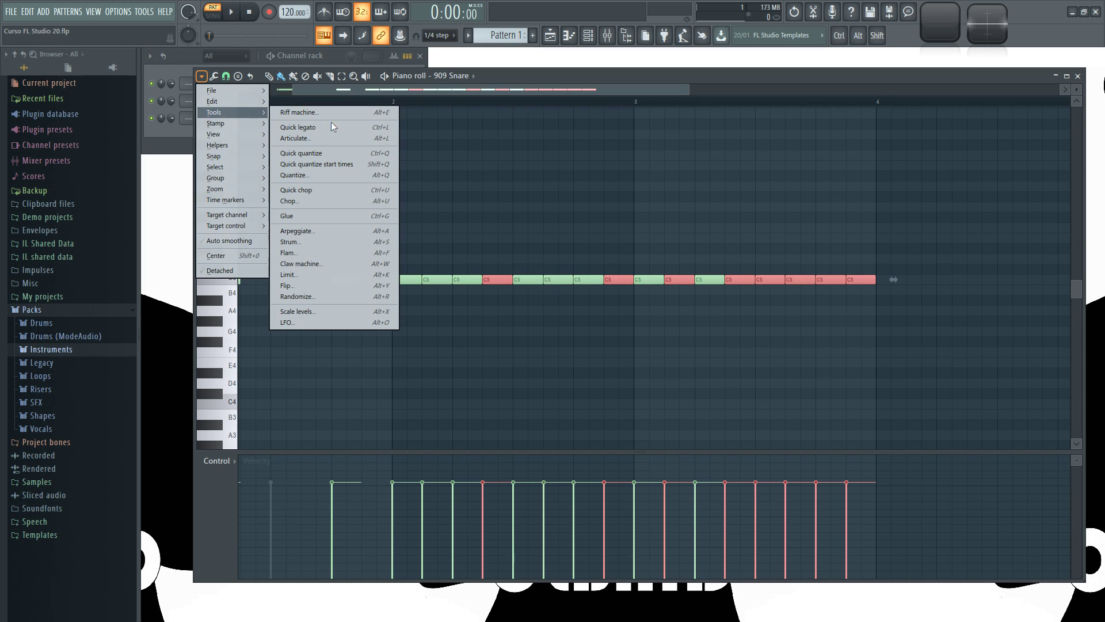
left_click(296, 253)
key("space")
left_click_drag(655, 265, 667, 324)
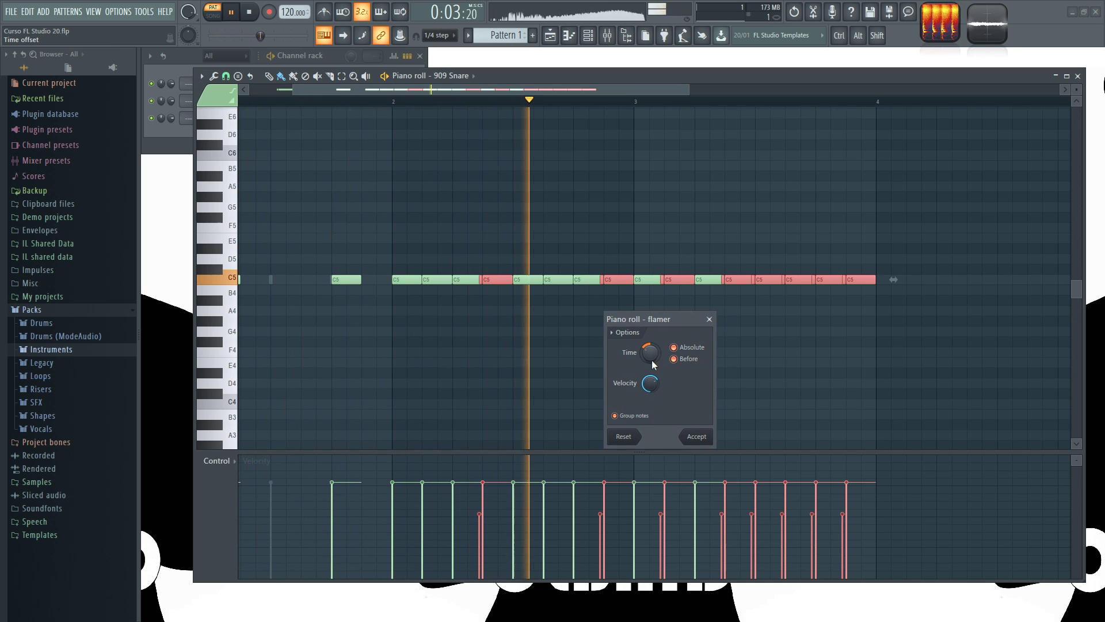
left_click(706, 440)
key("ctrl+d")
Play back the flammed snare row across bars 2 and 3, following it to its end
key("space")
scroll(382, 161, "up", 2)
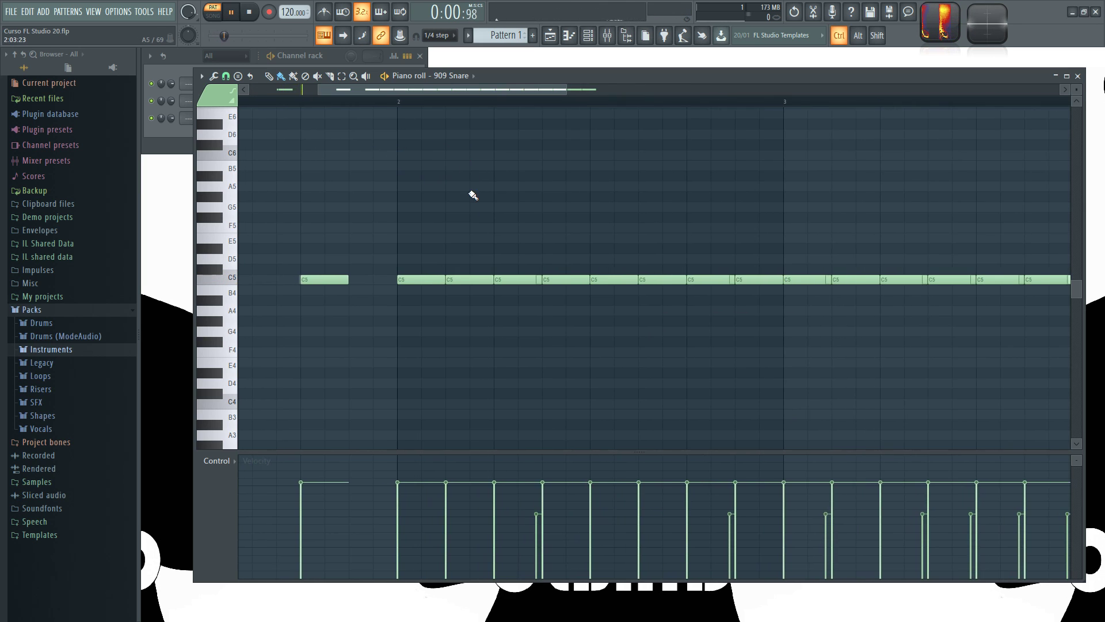
scroll(485, 217, "up", 1)
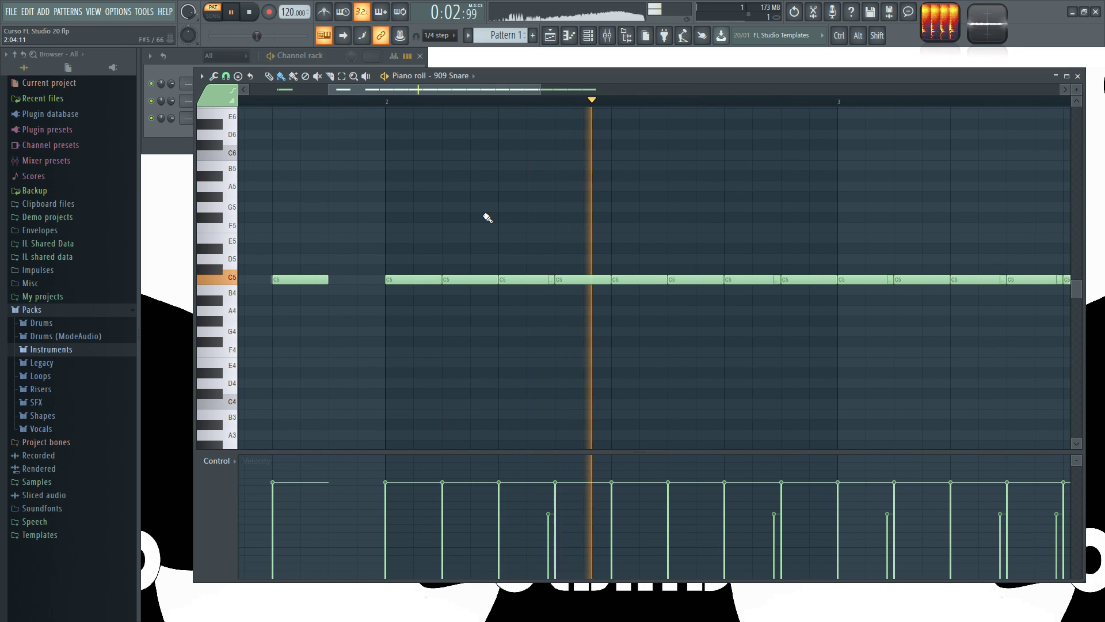
scroll(789, 234, "down", 2)
left_click_drag(789, 234, 494, 176)
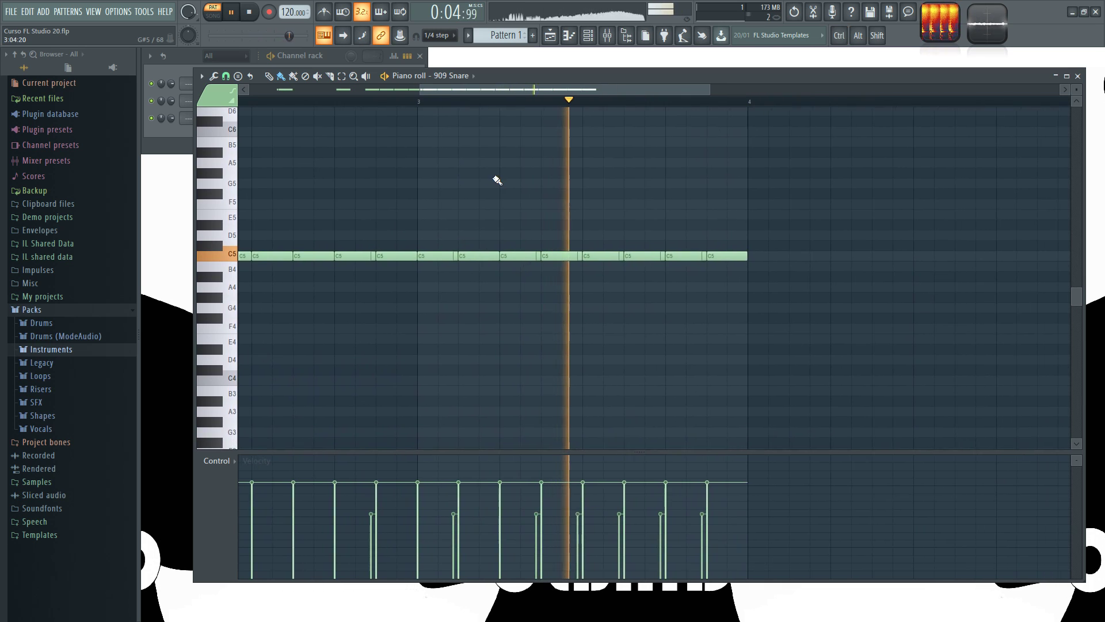
key("space")
Delete the whole snare row in bars 2 and 3 and close the piano roll
scroll(459, 201, "down", 3)
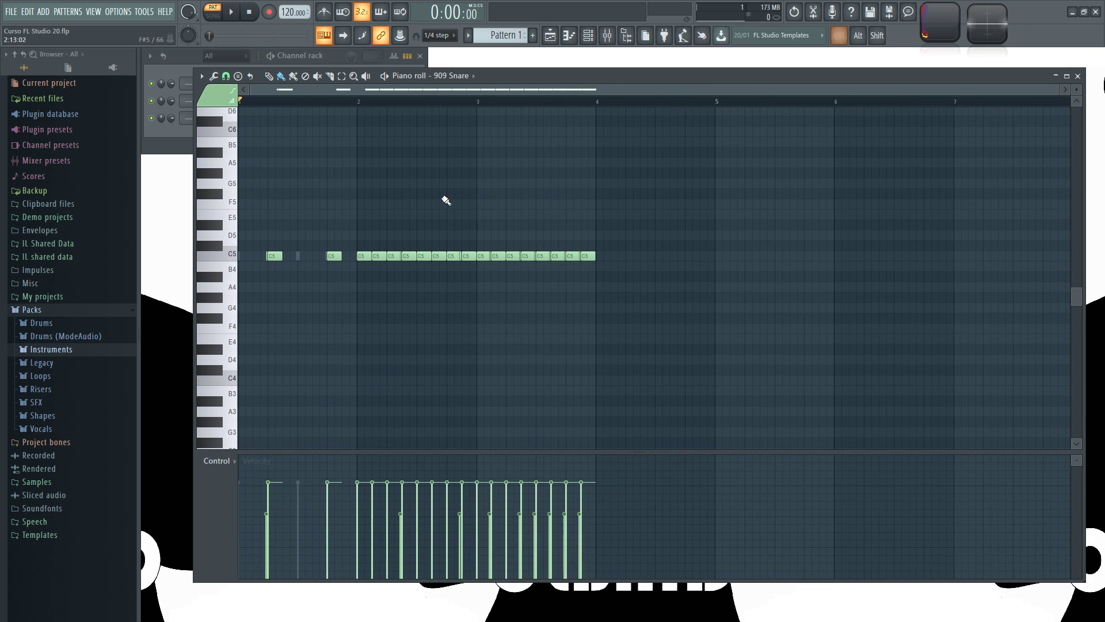
left_click_drag(547, 285, 373, 225)
key("Delete")
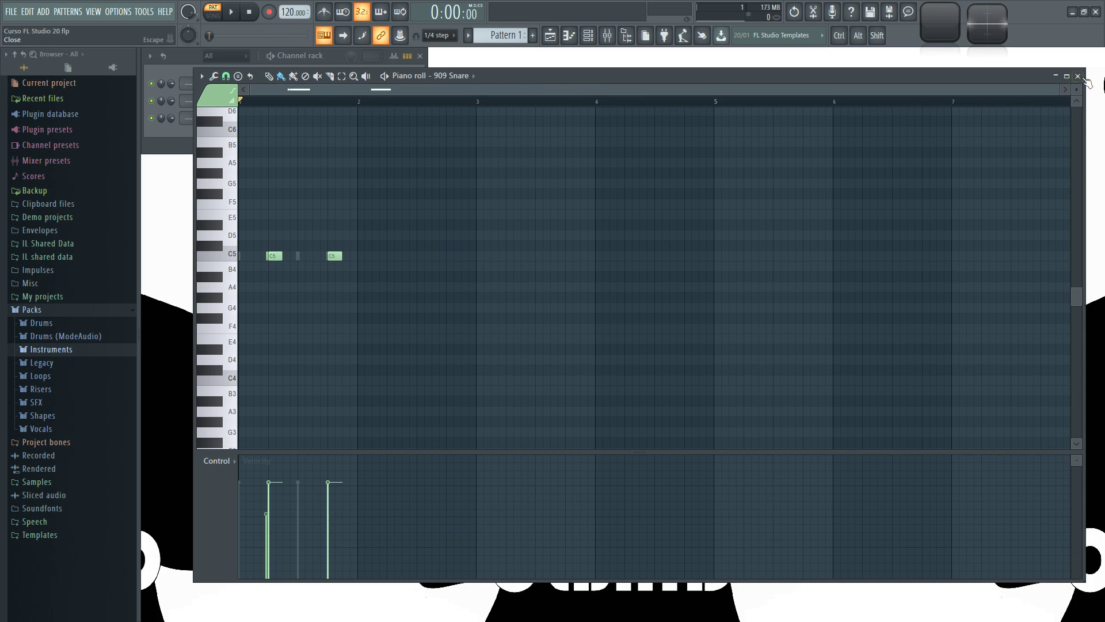
left_click(1078, 76)
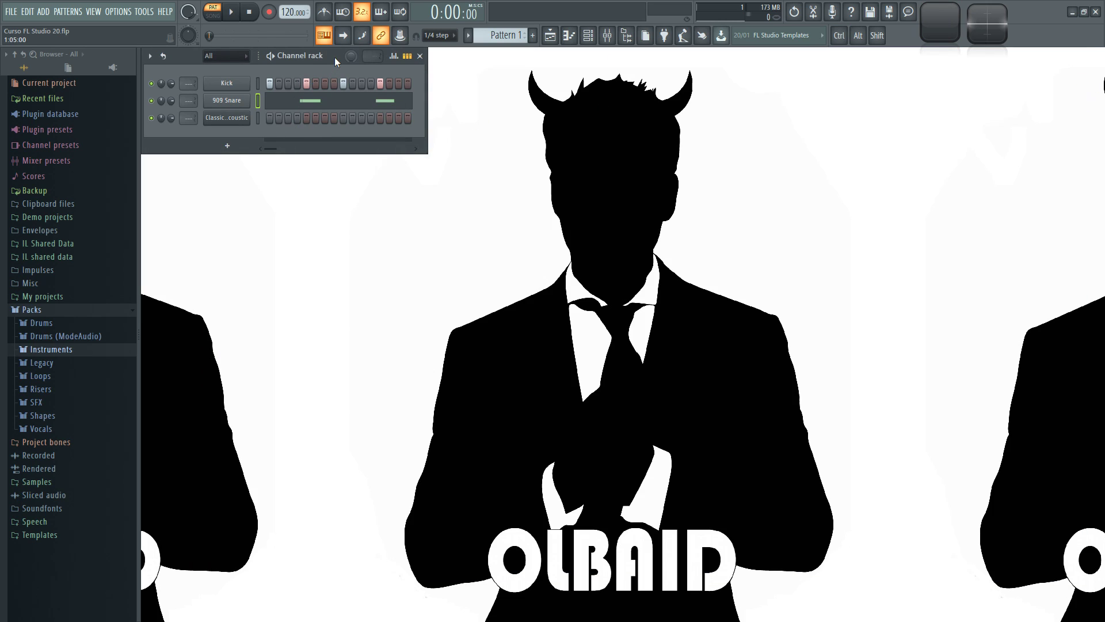
Switch to Pattern 2 and open its Classical Acoustic chords in the piano roll
key("KP_Add")
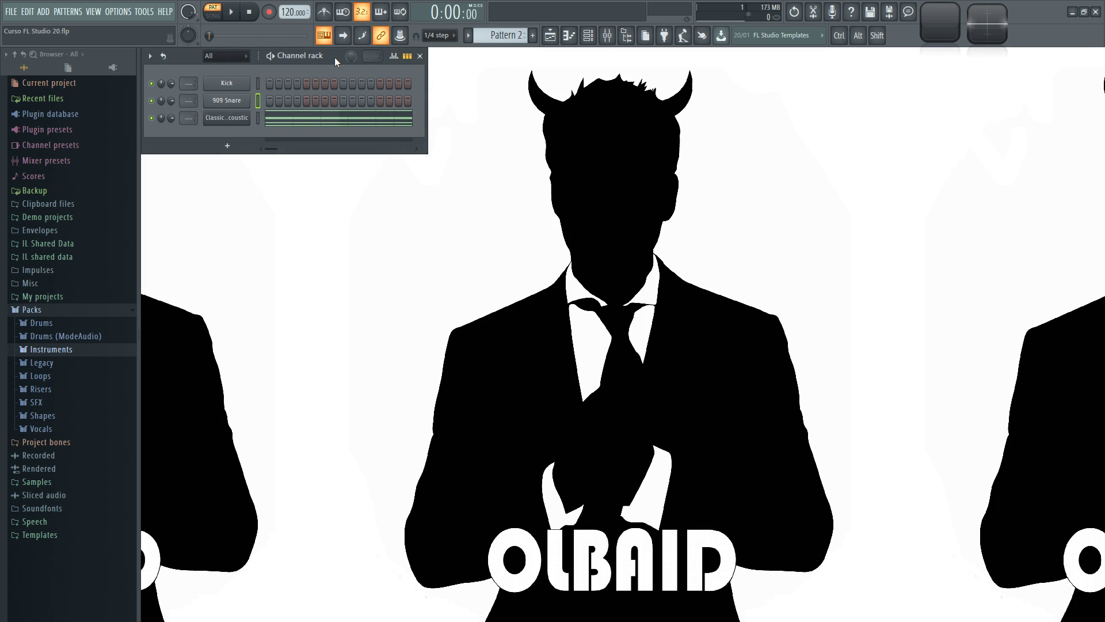
left_click(292, 124)
scroll(301, 133, "up", 2)
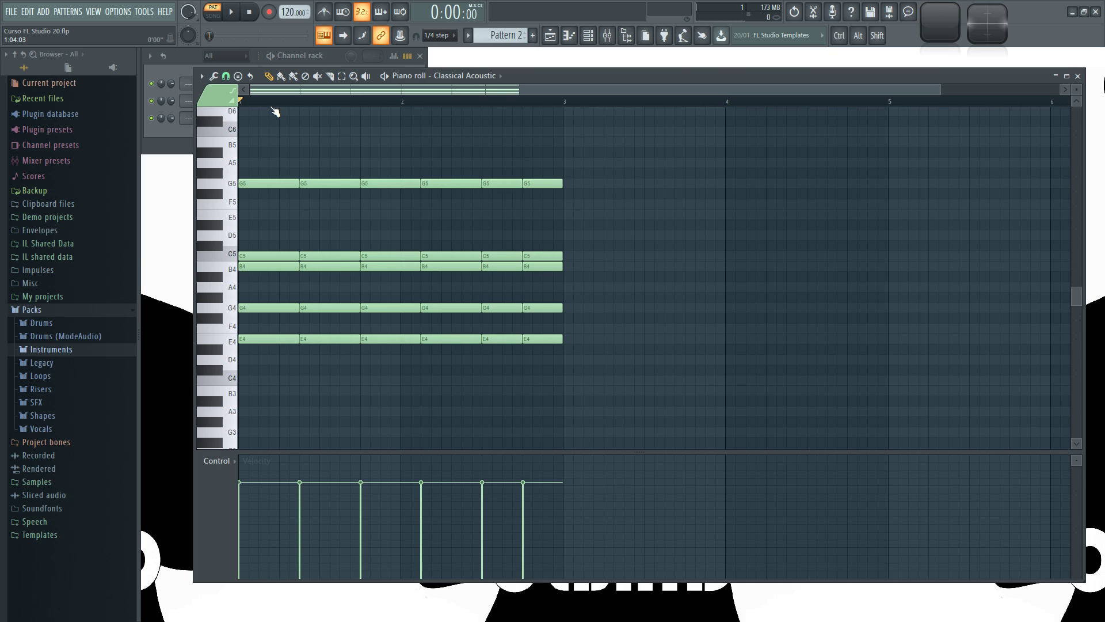
scroll(299, 115, "up", 2)
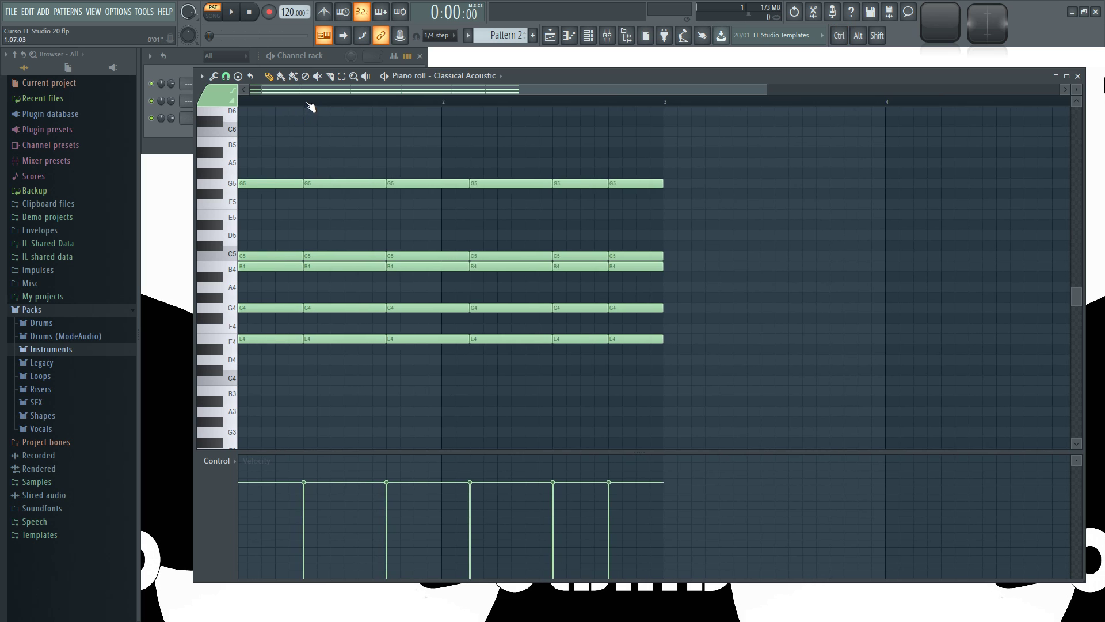
scroll(288, 173, "up", 1)
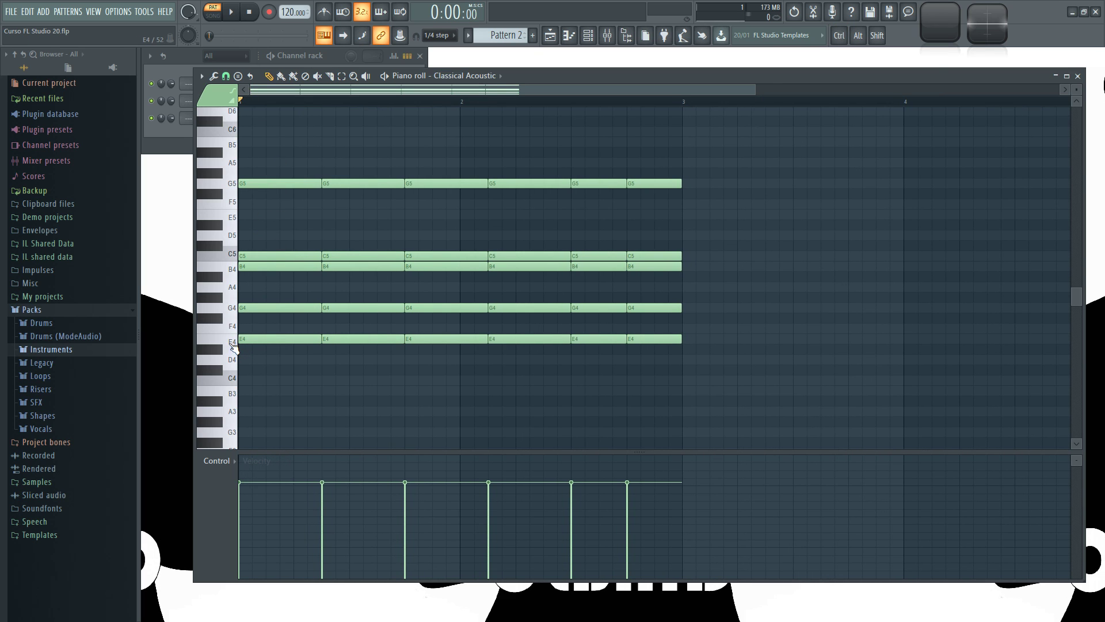
Audition the G5 key and play back the Classical Acoustic chords without any strum
left_click(236, 185)
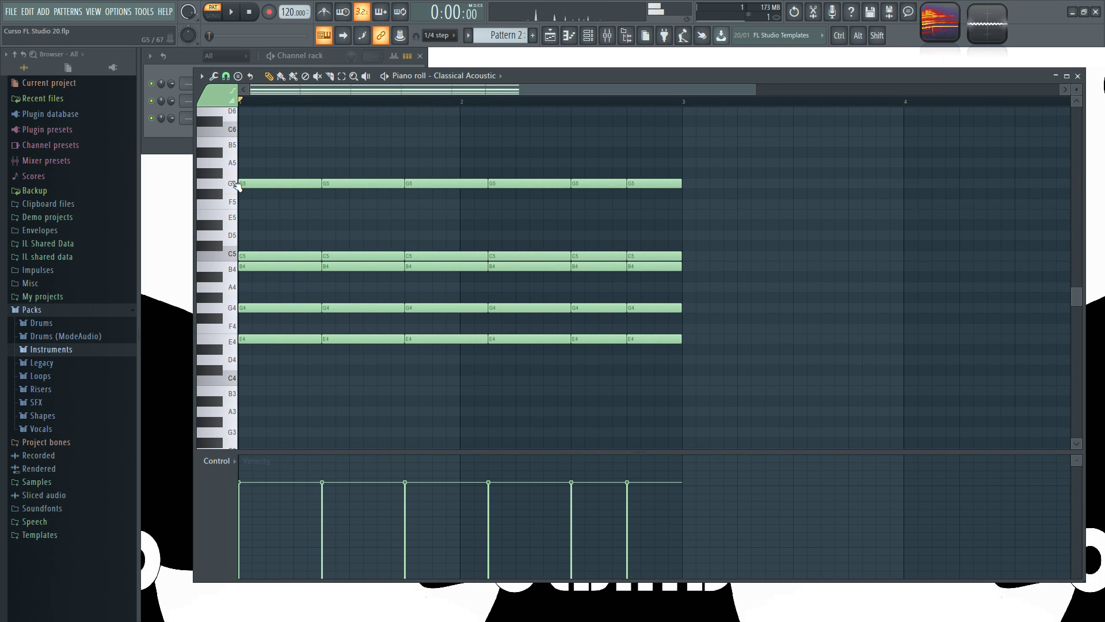
scroll(233, 189, "up", 1)
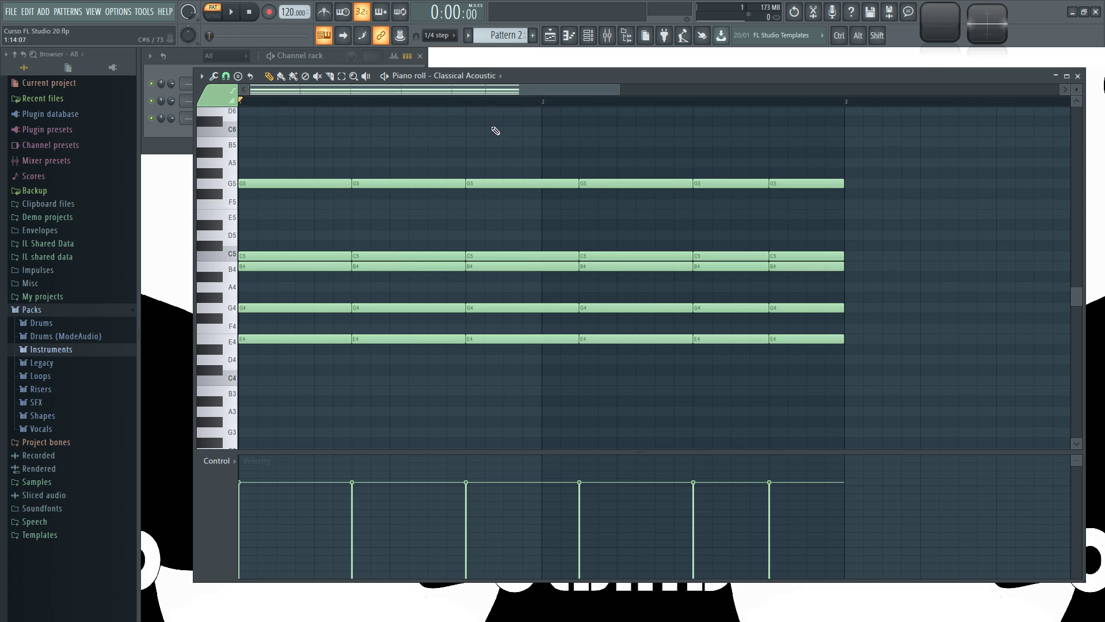
key("space")
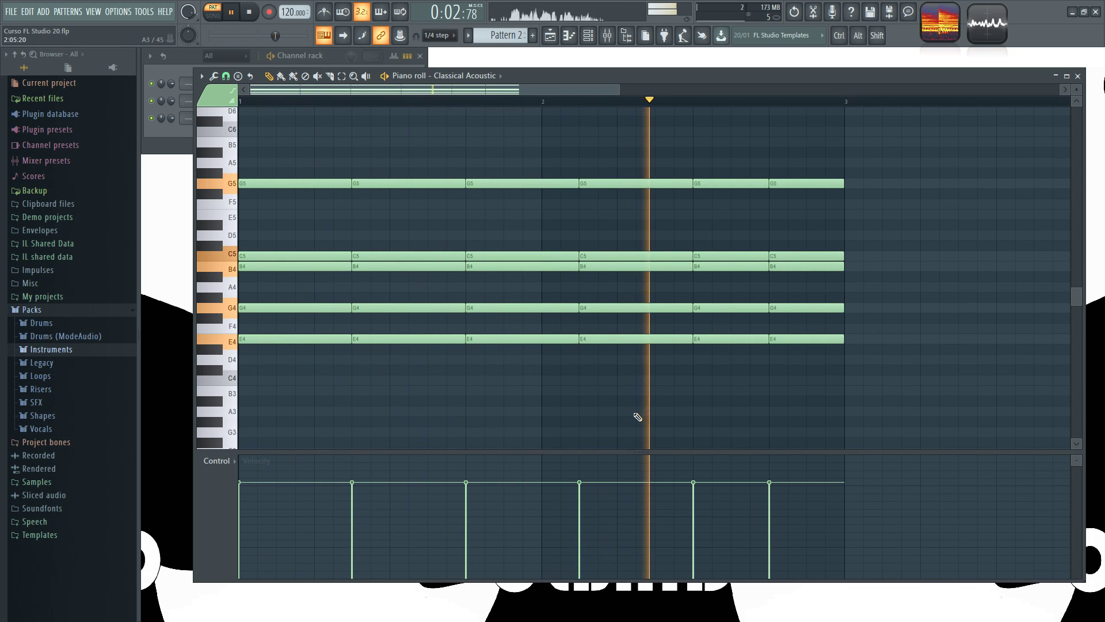
scroll(638, 416, "up", 1)
key("space")
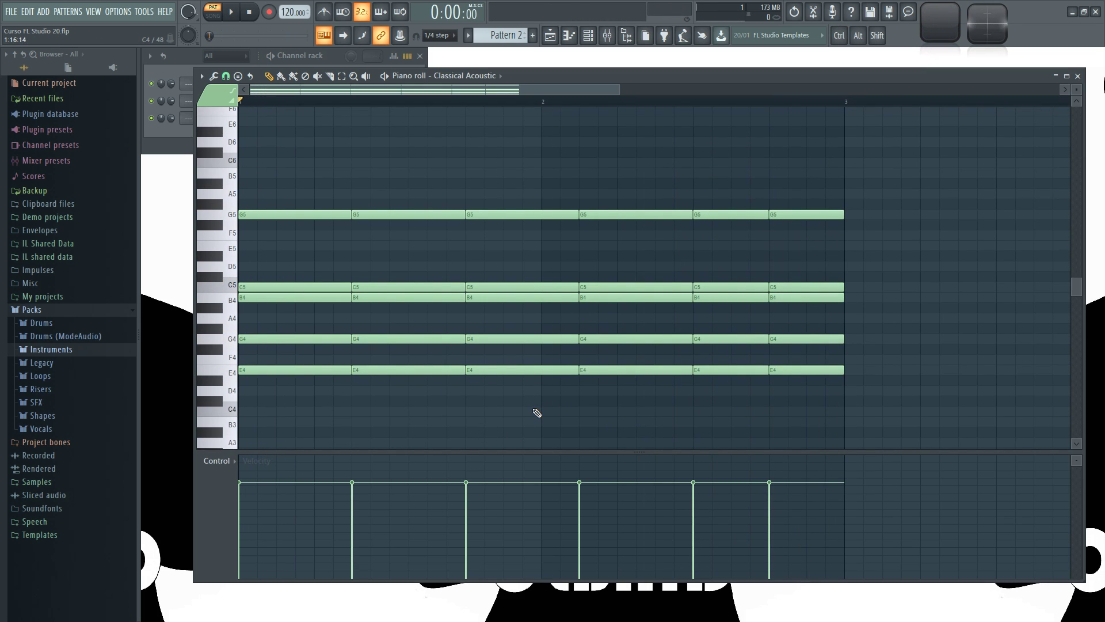
Try selecting all the chords, select only the second and fourth ones instead, and clear the selection
key("ctrl+a")
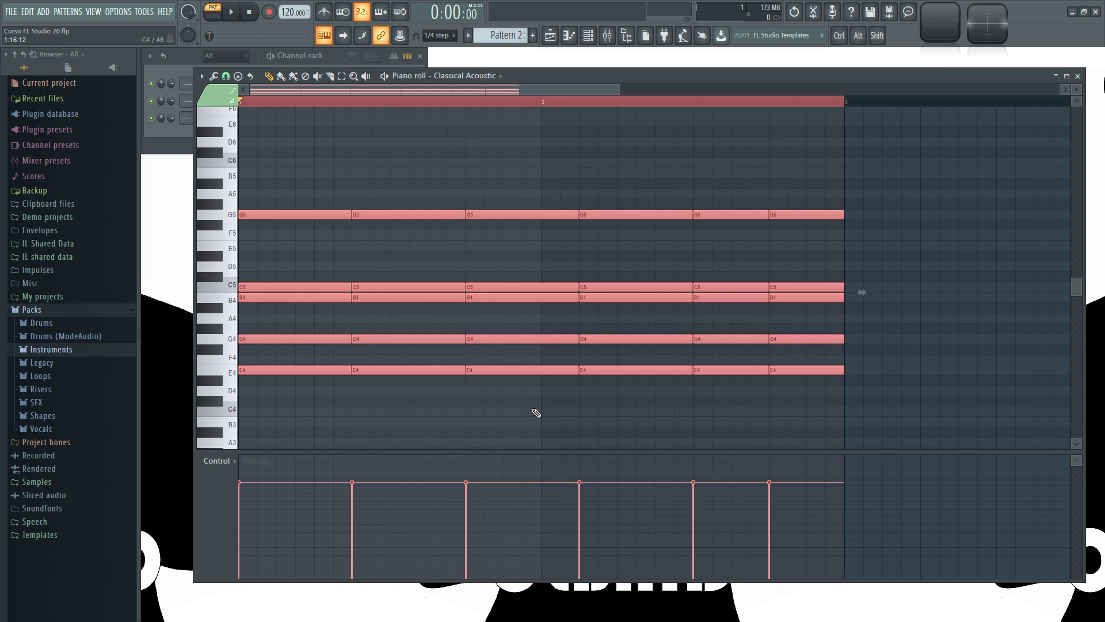
key("ctrl+d")
left_click_drag(417, 180, 427, 407)
left_click_drag(613, 168, 663, 421)
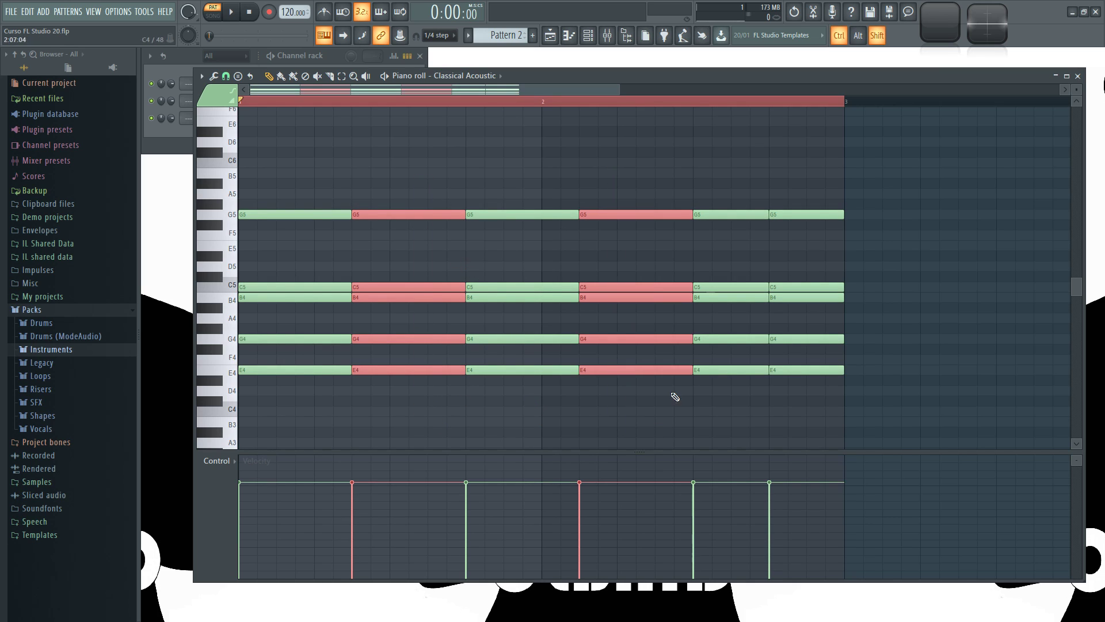
left_click_drag(817, 326, 932, 375)
key("ctrl+d")
Select all the chord notes and open the Strum tool on them, moving its window over the middle of the chords
key("ctrl+a")
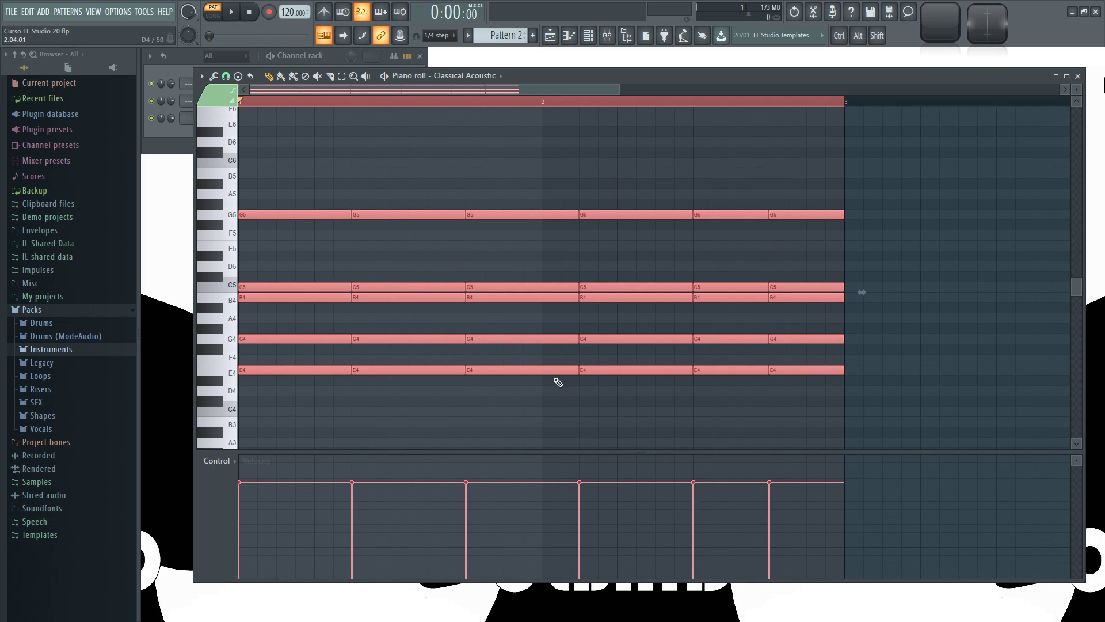
left_click(201, 76)
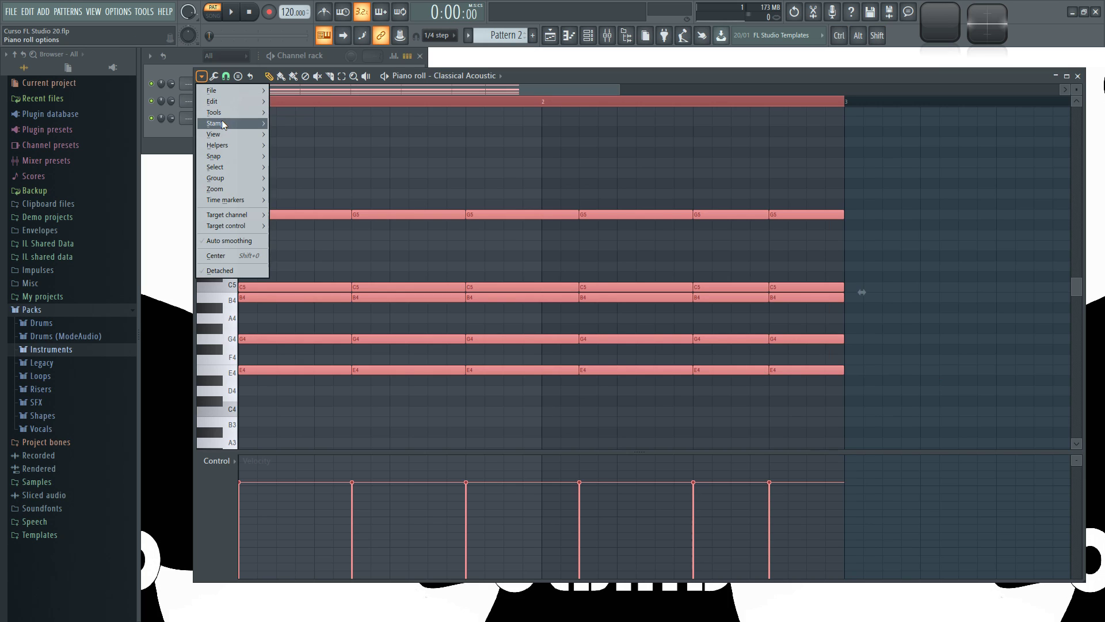
mouse_move(229, 114)
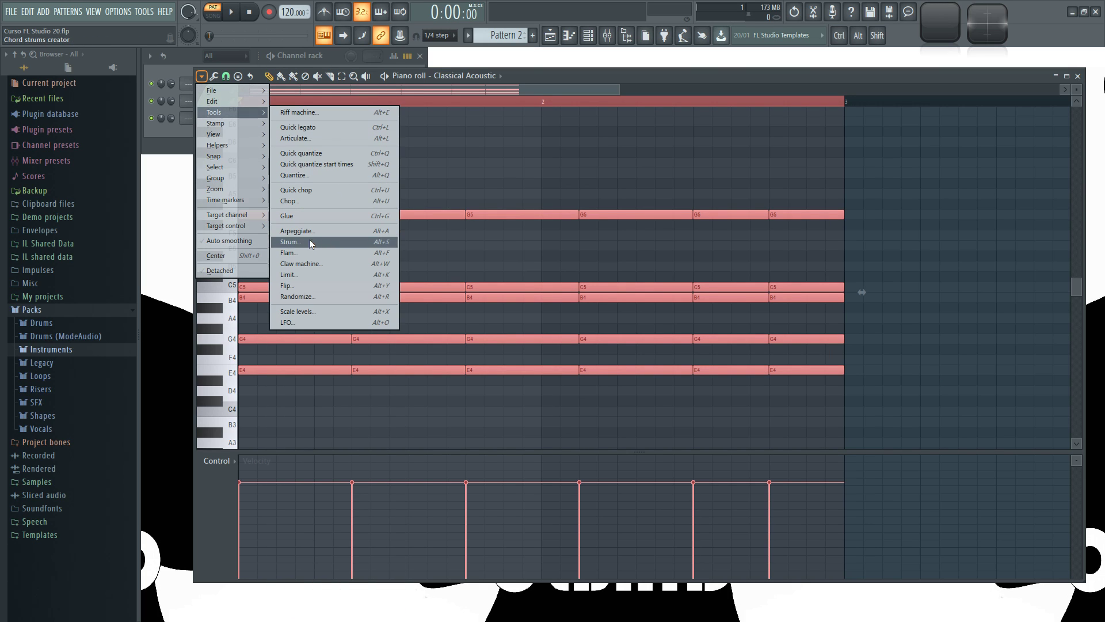
left_click(289, 243)
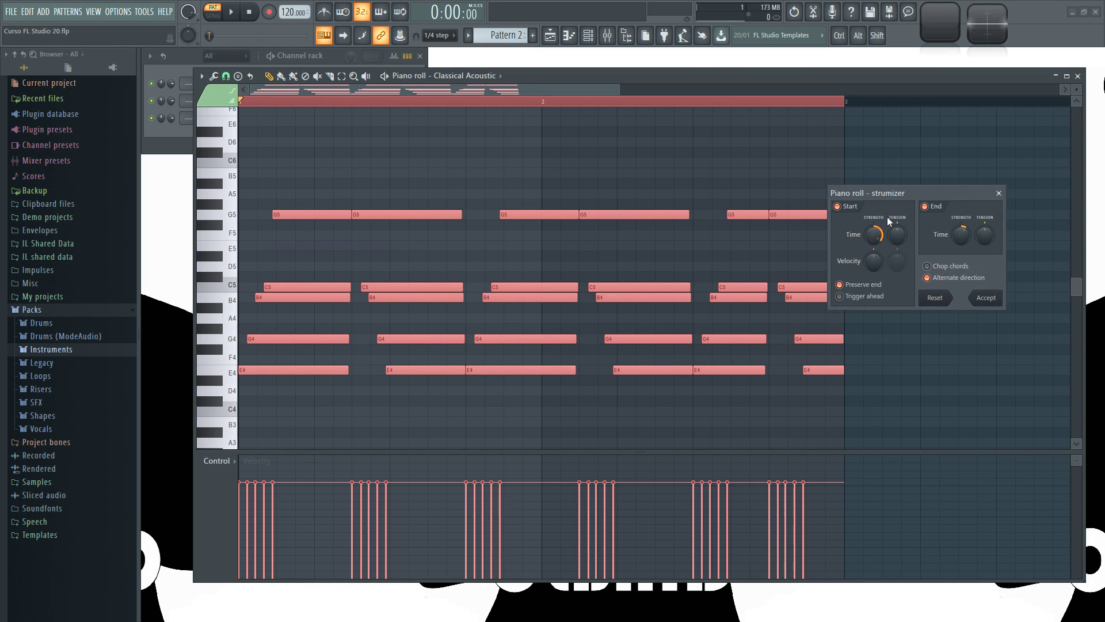
left_click_drag(856, 193, 545, 197)
Toggle the strum's Start and End sections to compare their effect, leaving only Start enabled
left_click(502, 211)
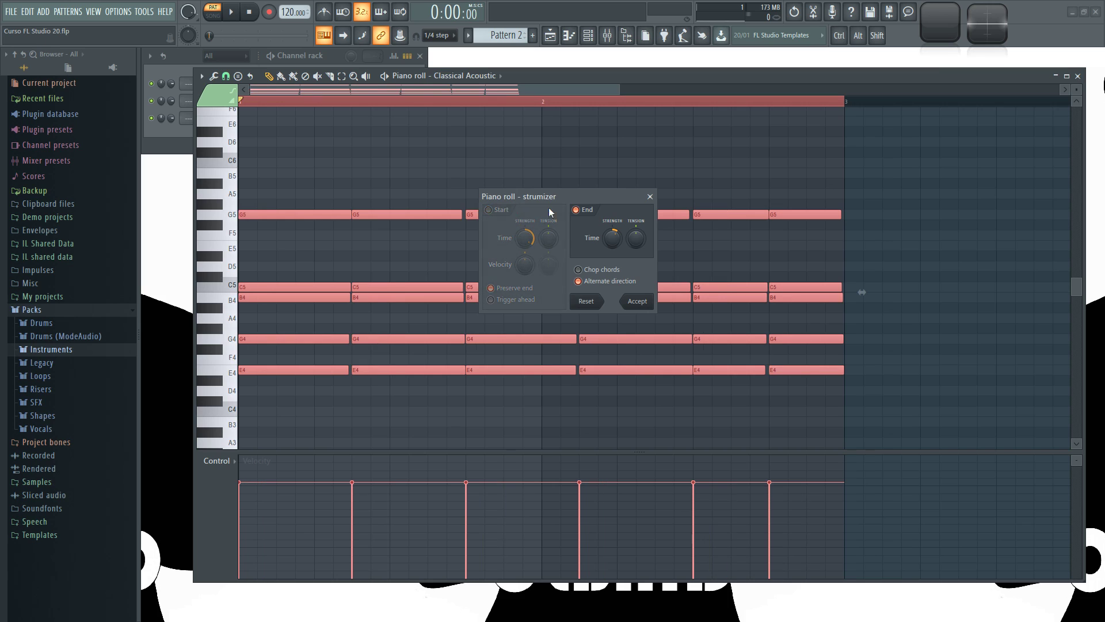
left_click(583, 211)
left_click_drag(580, 196, 558, 230)
left_click(525, 247)
left_click(526, 246)
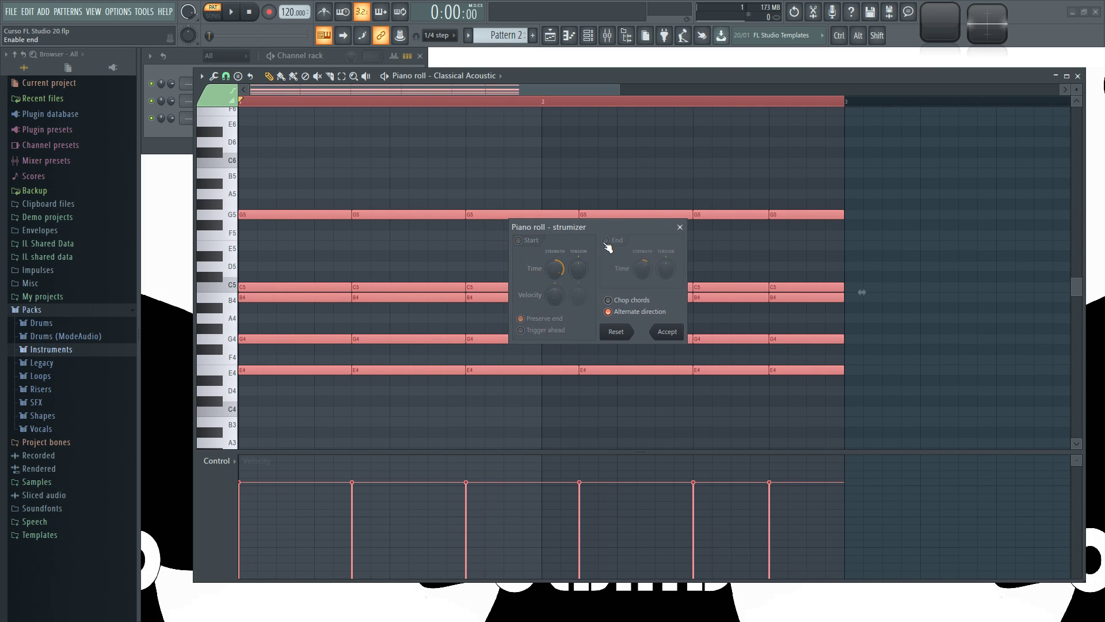
left_click(617, 244)
left_click(617, 244)
left_click(538, 246)
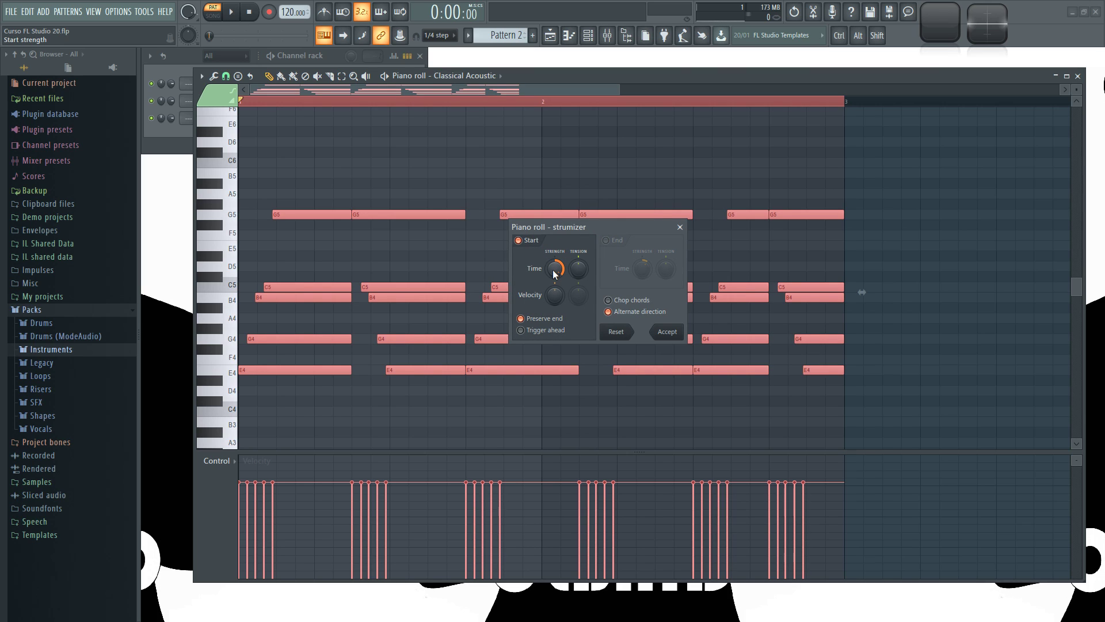
Move the strum window aside and adjust the Start time strength to a small positive amount
mouse_move(555, 273)
left_mouse_down()
mouse_move(569, 275)
mouse_move(563, 257)
left_mouse_up()
left_click_drag(861, 292, 888, 291)
left_click_drag(572, 234, 689, 295)
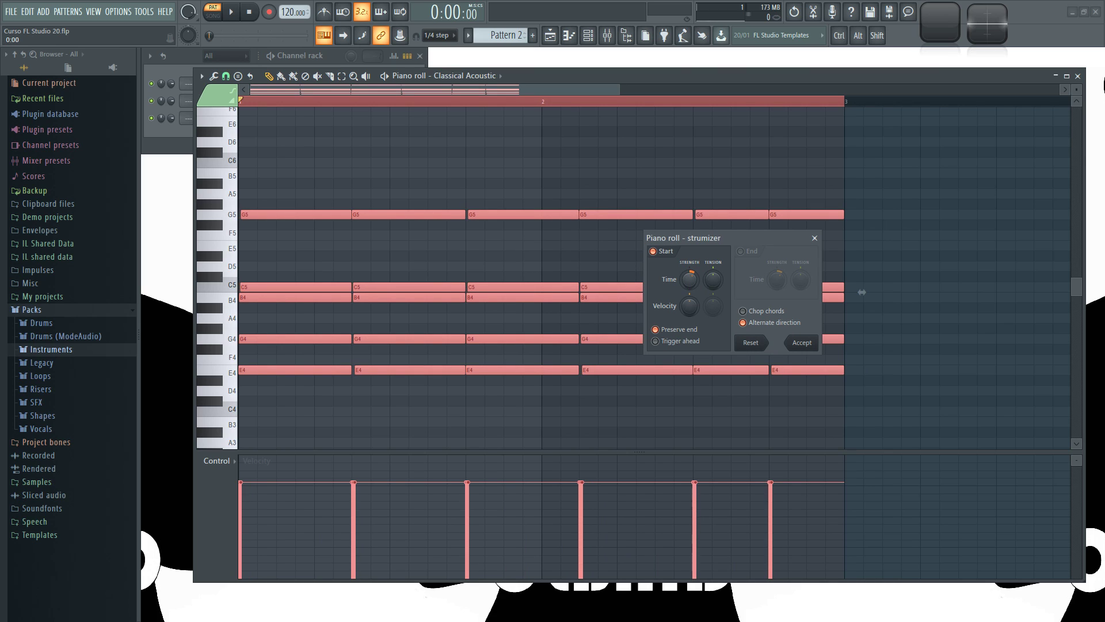
left_click_drag(862, 292, 862, 292)
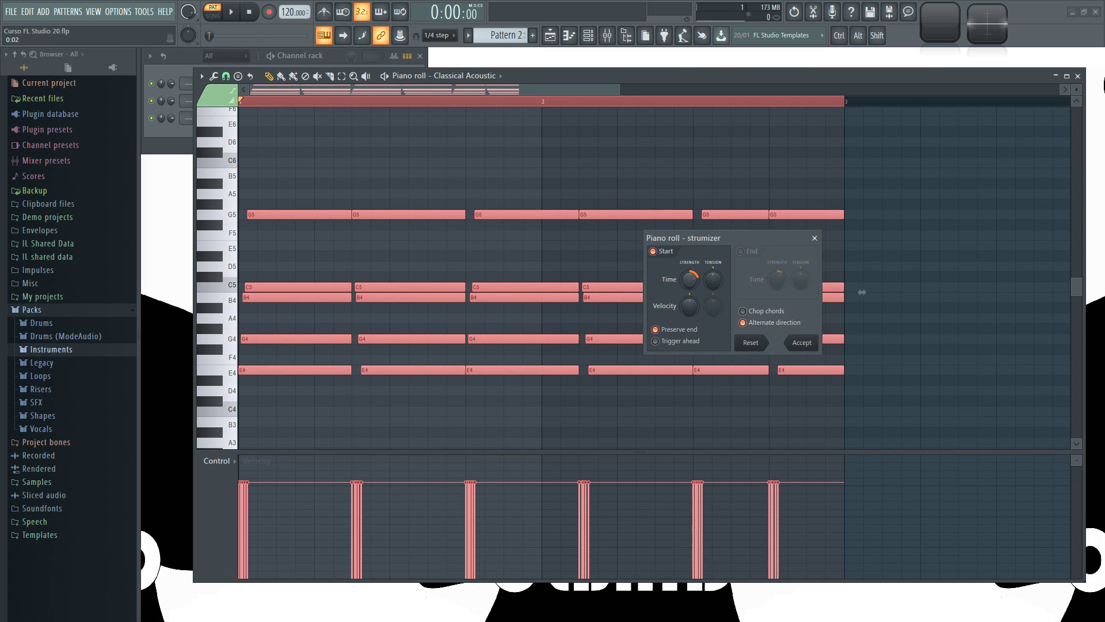
mouse_move(689, 279)
left_mouse_down()
mouse_move(690, 291)
mouse_move(689, 268)
left_mouse_up()
Listen to the strummed chords while raising the Start time strength slightly, and turn it to a negative amount to reverse the strum direction
key("space")
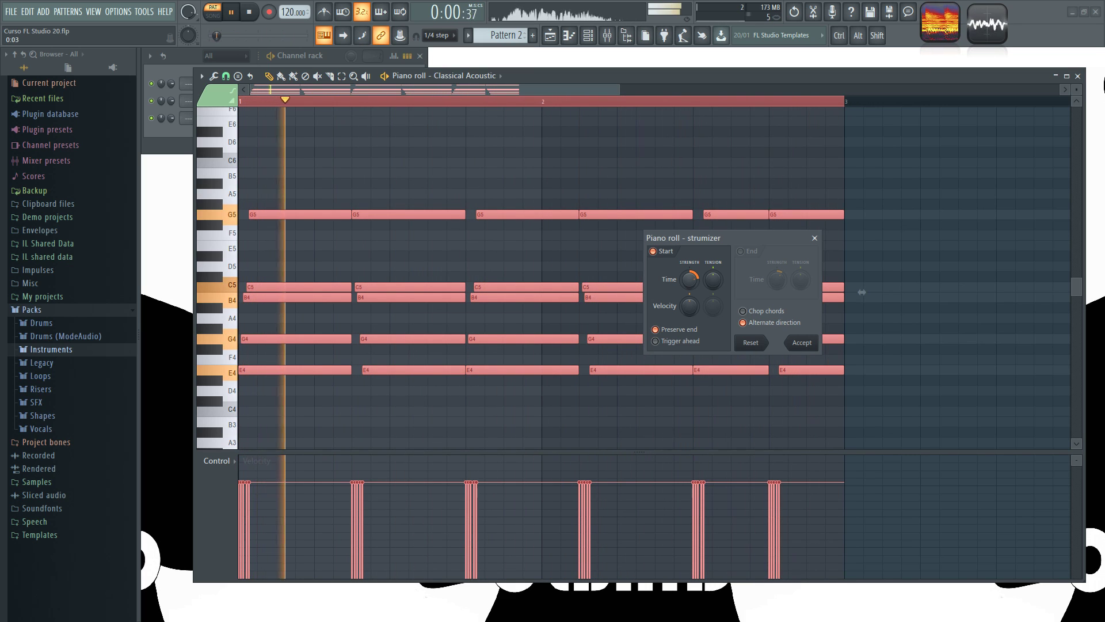
mouse_move(690, 268)
left_mouse_down()
mouse_move(690, 259)
mouse_move(691, 279)
left_mouse_up()
key("space")
key("space")
key("space")
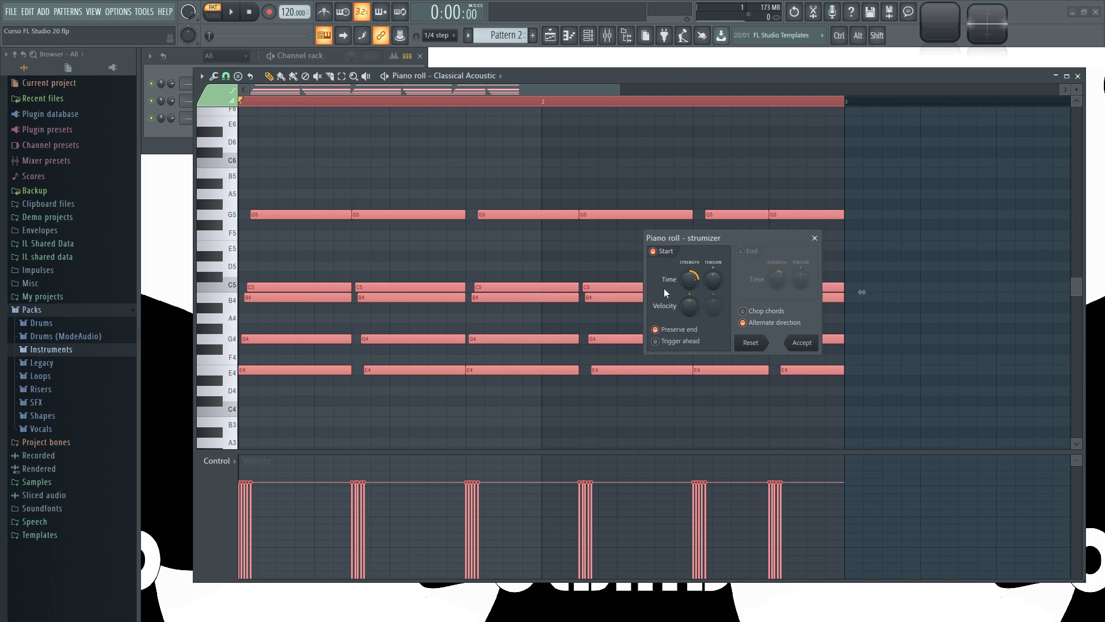
left_click_drag(691, 279, 691, 280)
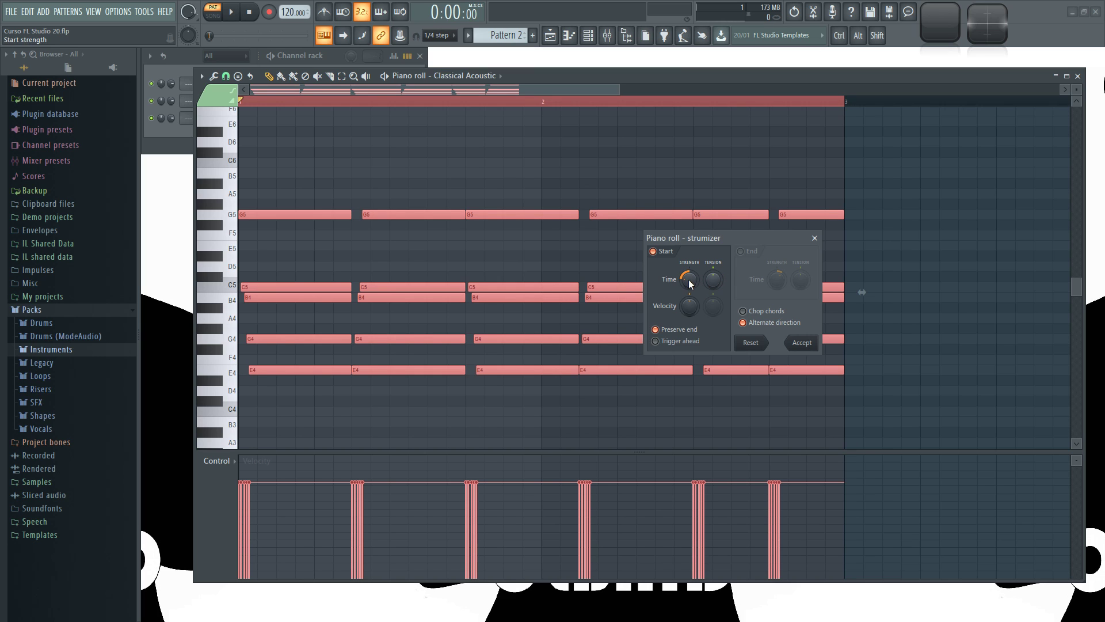
Try the strum's Start time tension in both directions while listening to the chords, returning it to about neutral
left_click_drag(685, 281, 685, 254)
left_click_drag(875, 292, 861, 291)
left_click_drag(689, 280, 714, 245)
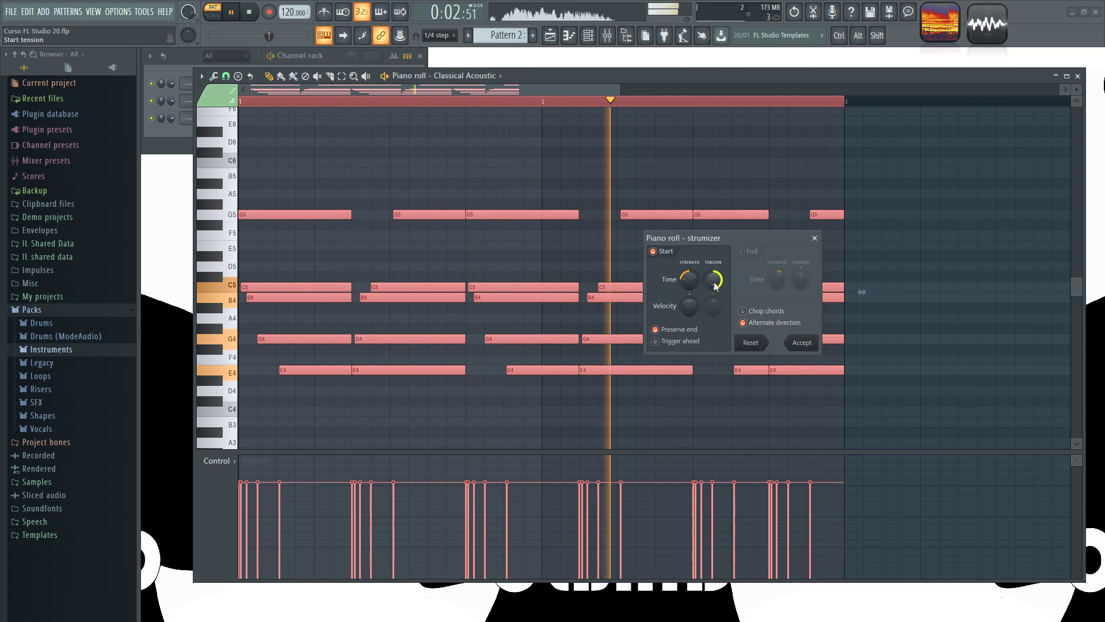
left_click_drag(716, 286, 716, 306)
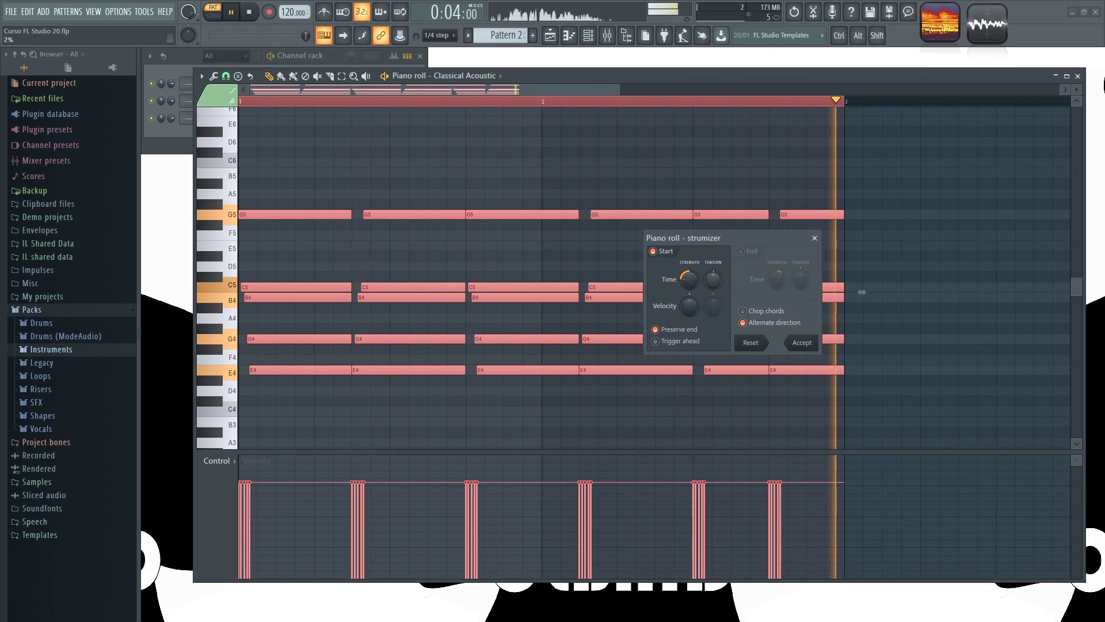
key("space")
Reset the Start time strength to a small positive amount, give the velocity strength a negative amount, and listen to the chords
left_click(691, 285, "alt")
left_click_drag(690, 279, 690, 263)
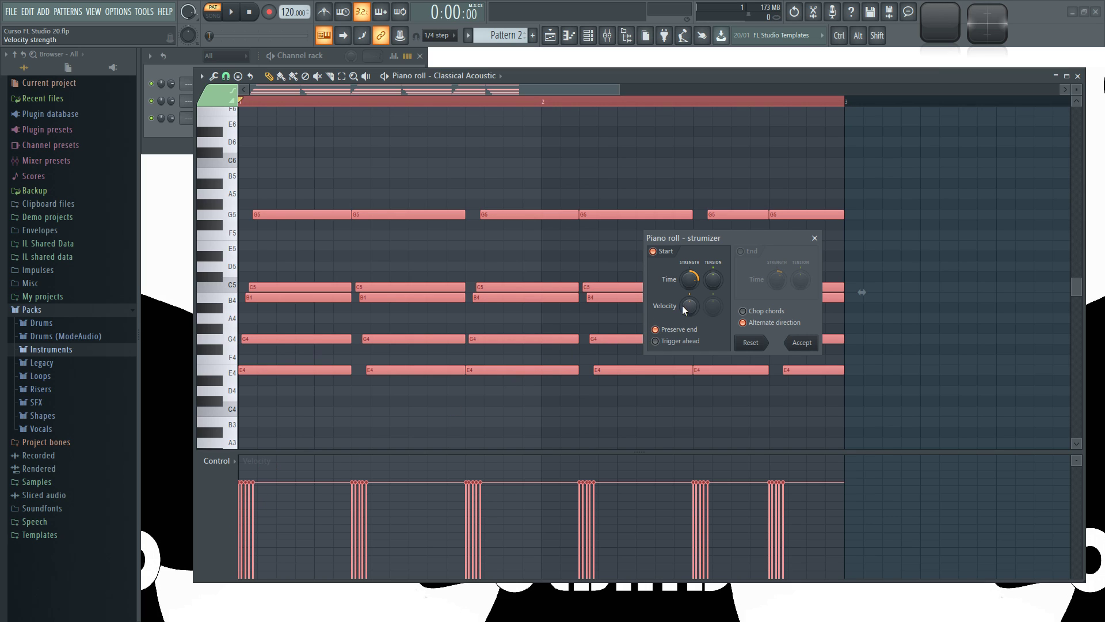
mouse_move(690, 306)
left_mouse_down()
mouse_move(689, 340)
mouse_move(690, 286)
mouse_move(690, 325)
left_mouse_up()
key("space")
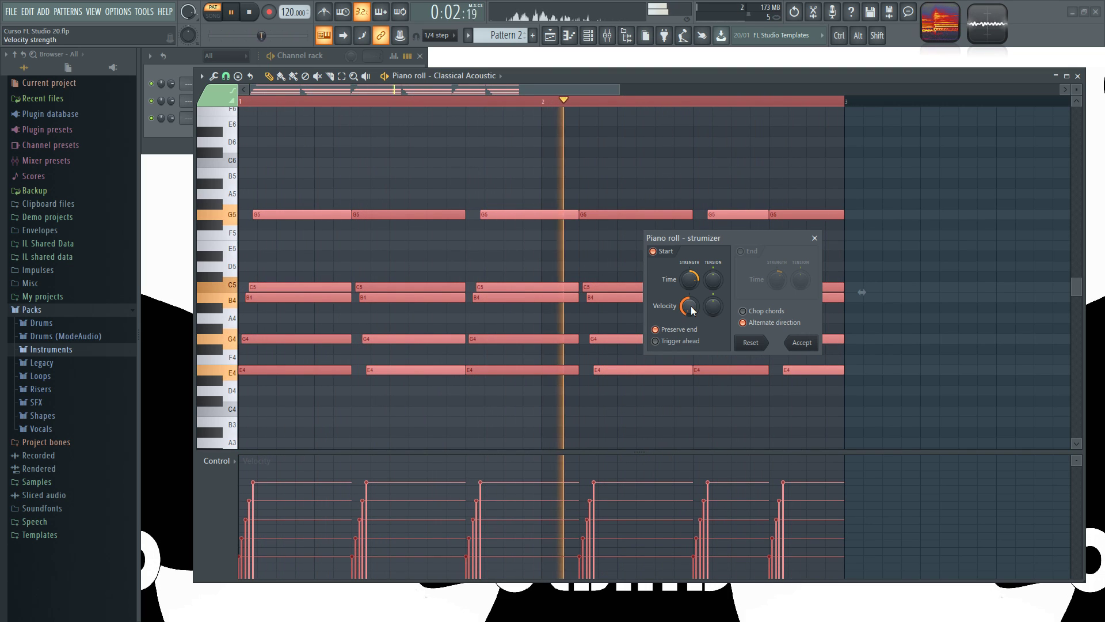
key("space")
Try the Start velocity tension in both directions and return it to neutral
left_click_drag(717, 310, 716, 368)
left_click_drag(712, 311, 713, 236)
mouse_move(714, 306)
left_mouse_down()
mouse_move(713, 331)
mouse_move(714, 308)
left_mouse_up()
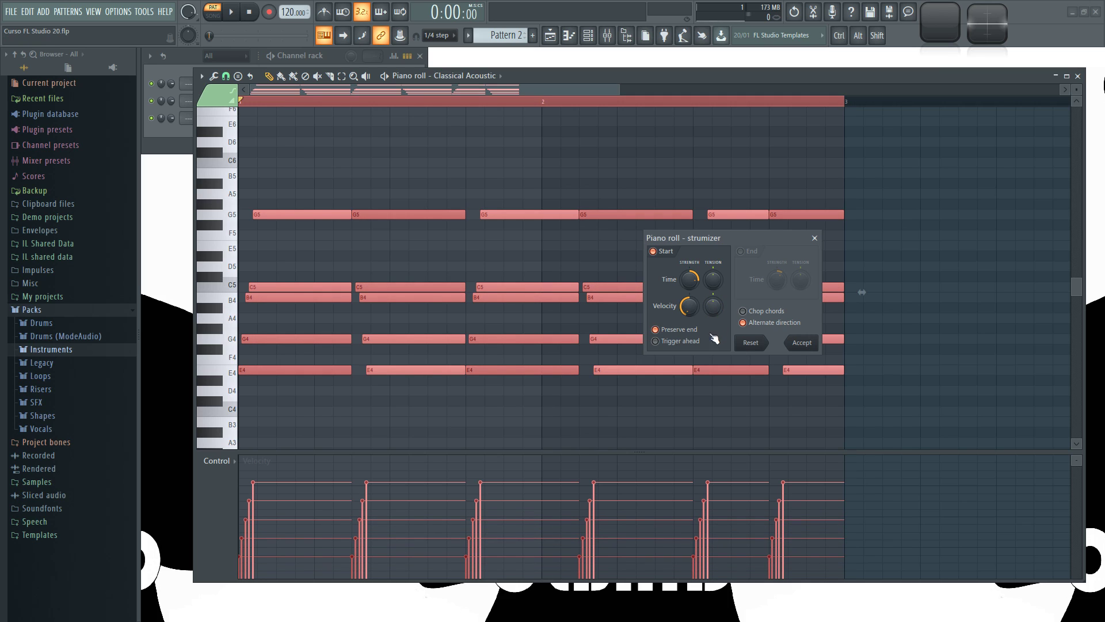
Toggle Preserve end and Trigger ahead repeatedly to compare how the notes start and end, leaving only Preserve end enabled
left_click(672, 330)
left_click(671, 344)
left_click(673, 331)
left_click(675, 342)
left_click(673, 330)
left_click(674, 332)
left_click(680, 331)
left_click(679, 332)
left_click(676, 332)
left_click(675, 332)
left_click(680, 332)
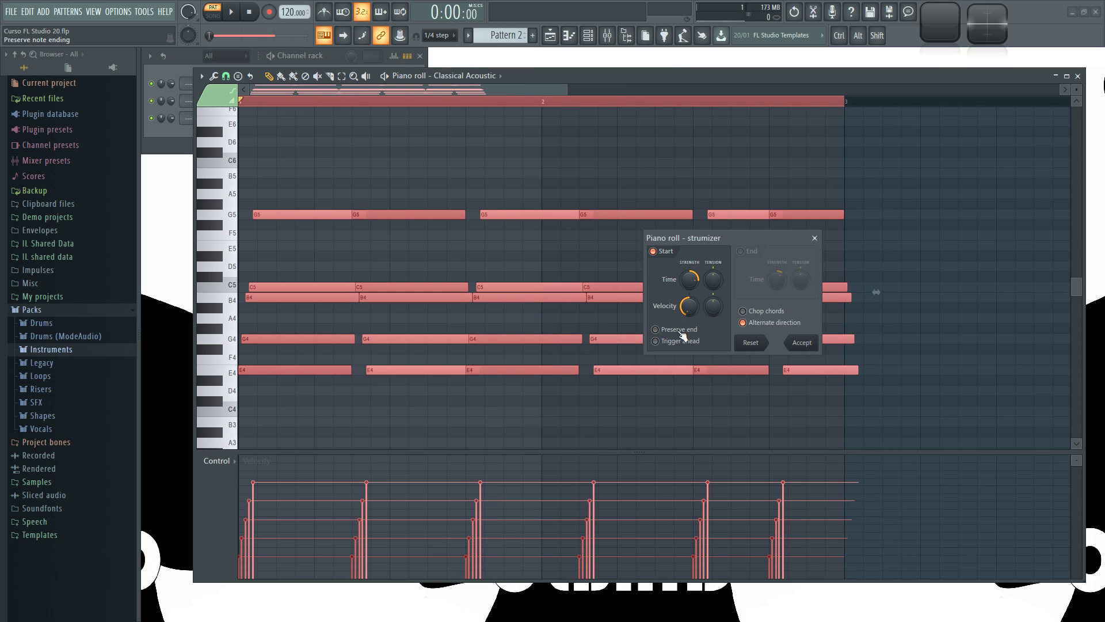
left_click(680, 331)
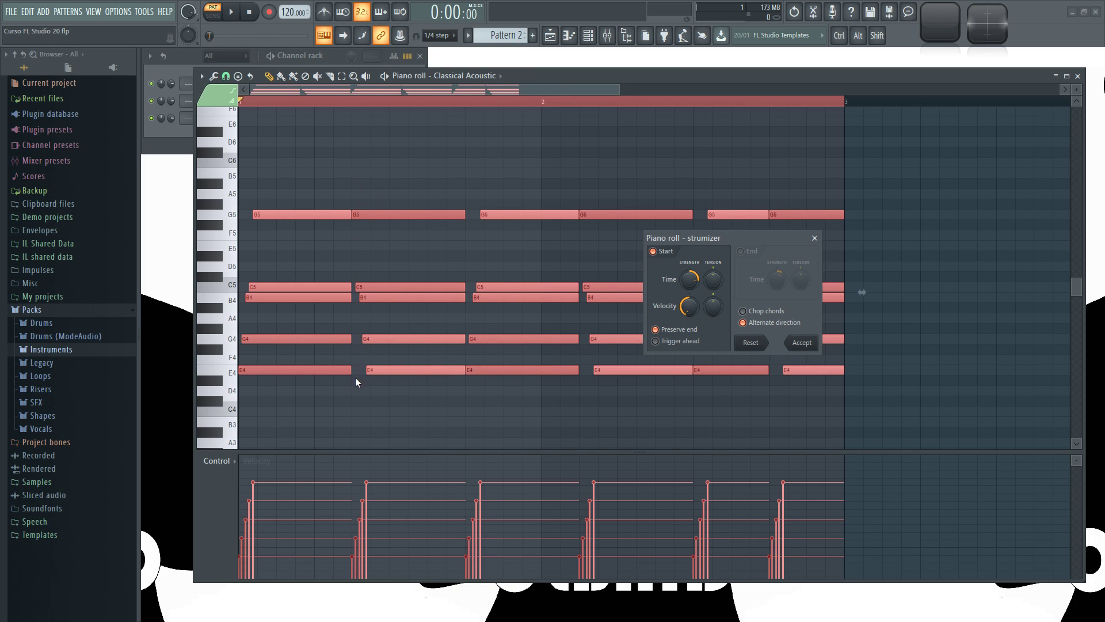
left_click(675, 331)
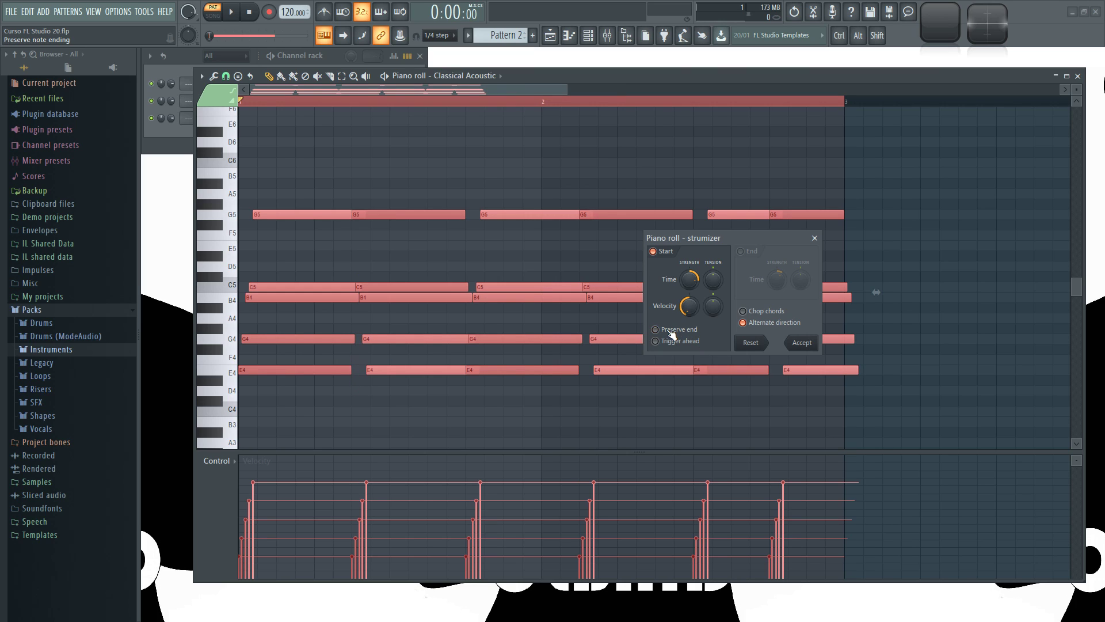
left_click(678, 332)
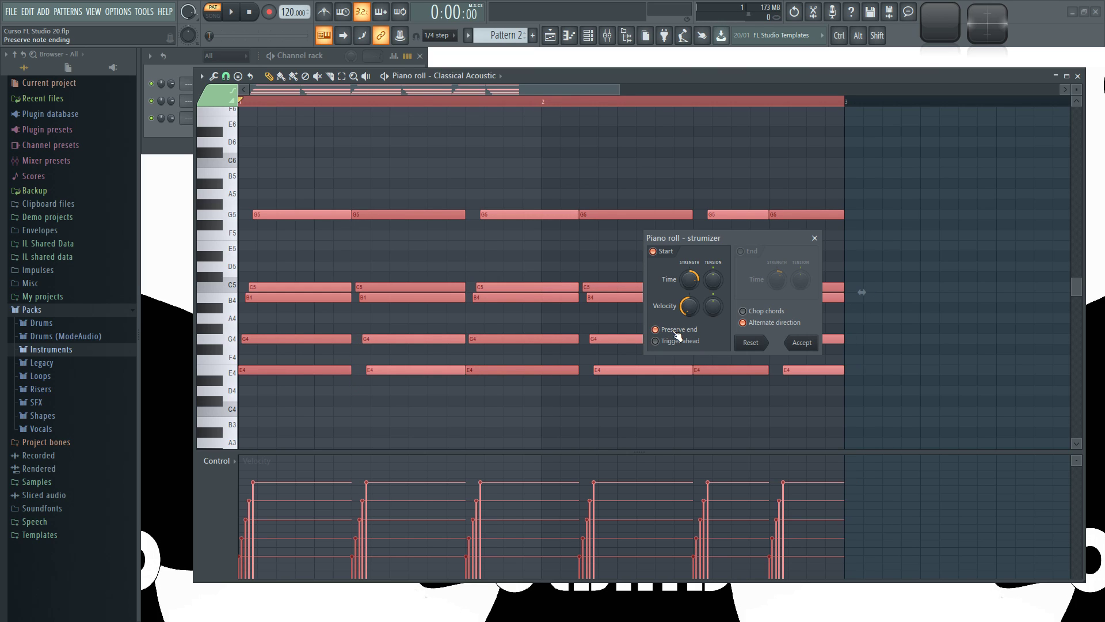
left_click(688, 351)
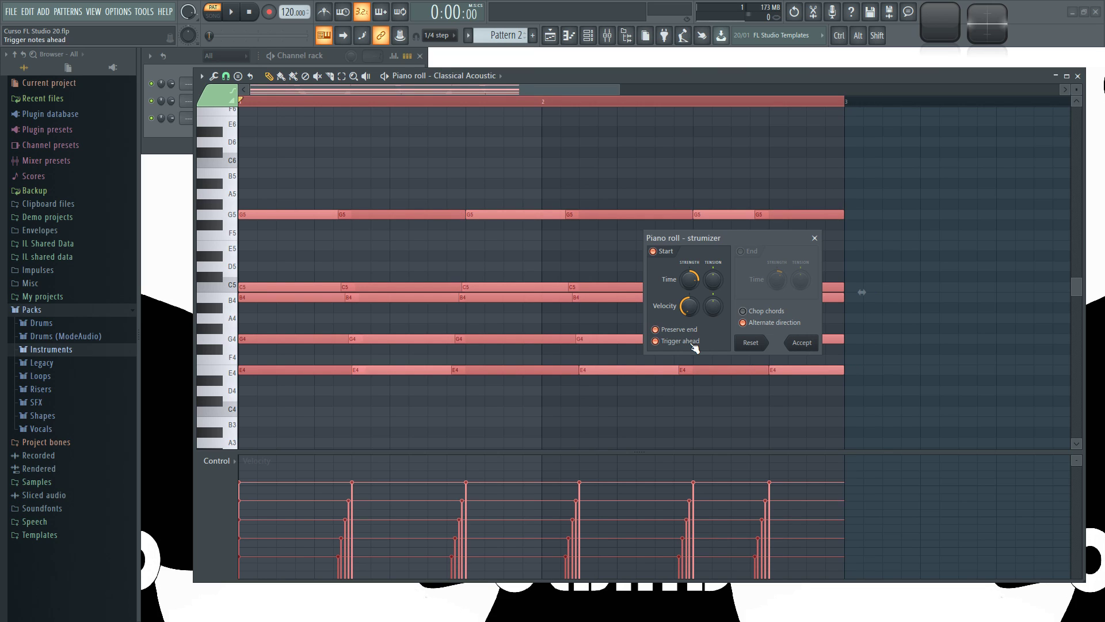
left_click(690, 346)
Turn off Preserve end and lower the Start time strength slightly
left_click(669, 330)
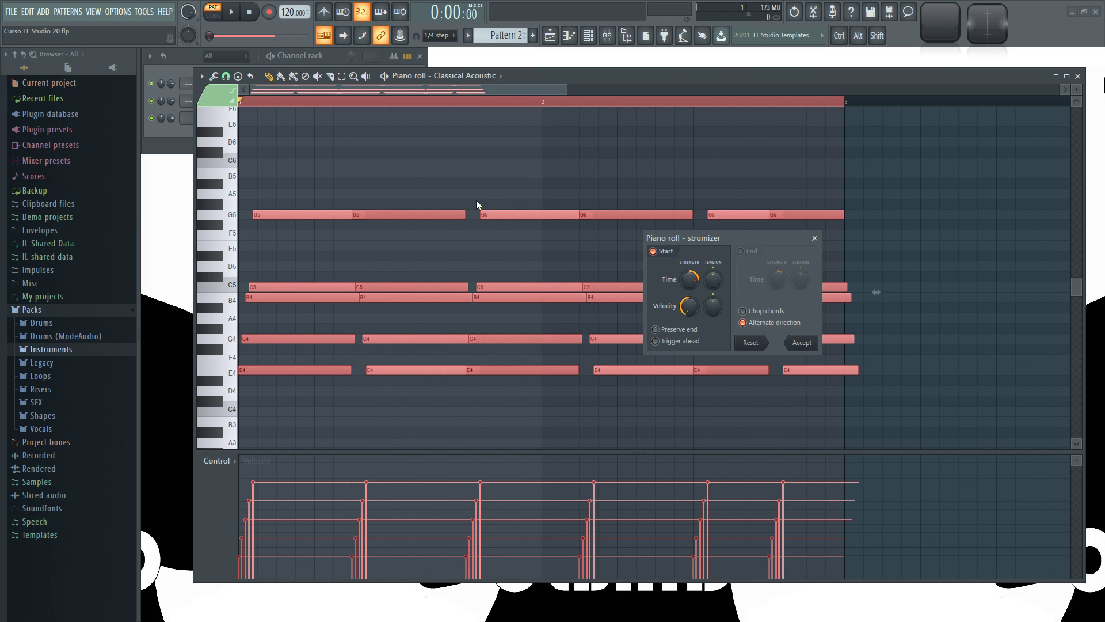
left_click_drag(690, 280, 696, 284)
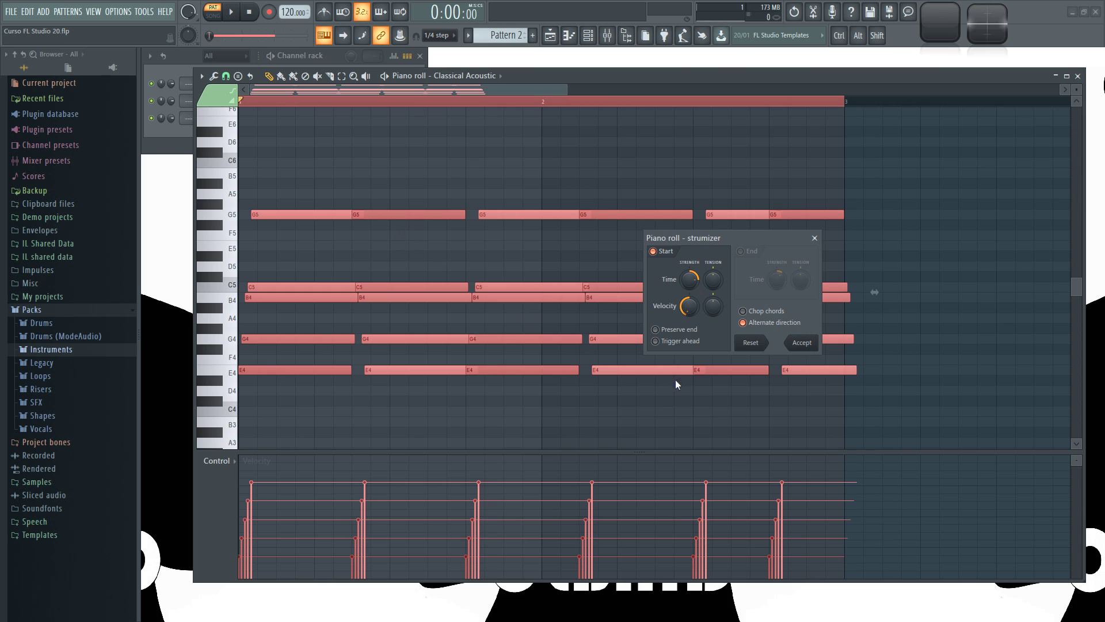
Listen to the strum with Trigger ahead enabled, turning Preserve end back on during playback
left_click(674, 343)
key("space")
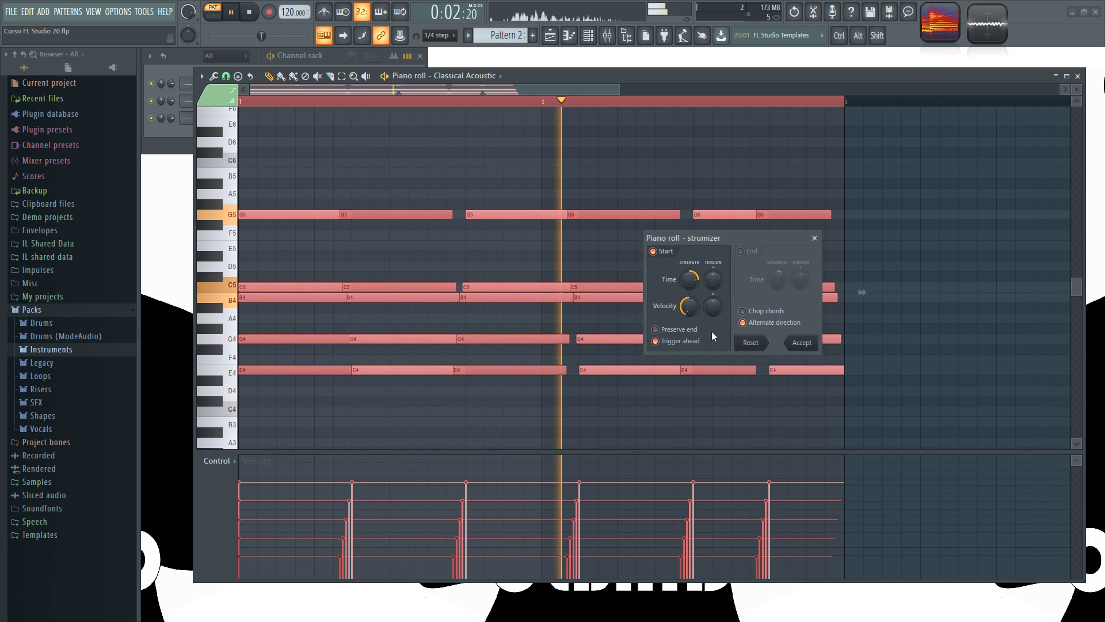
left_click(693, 332)
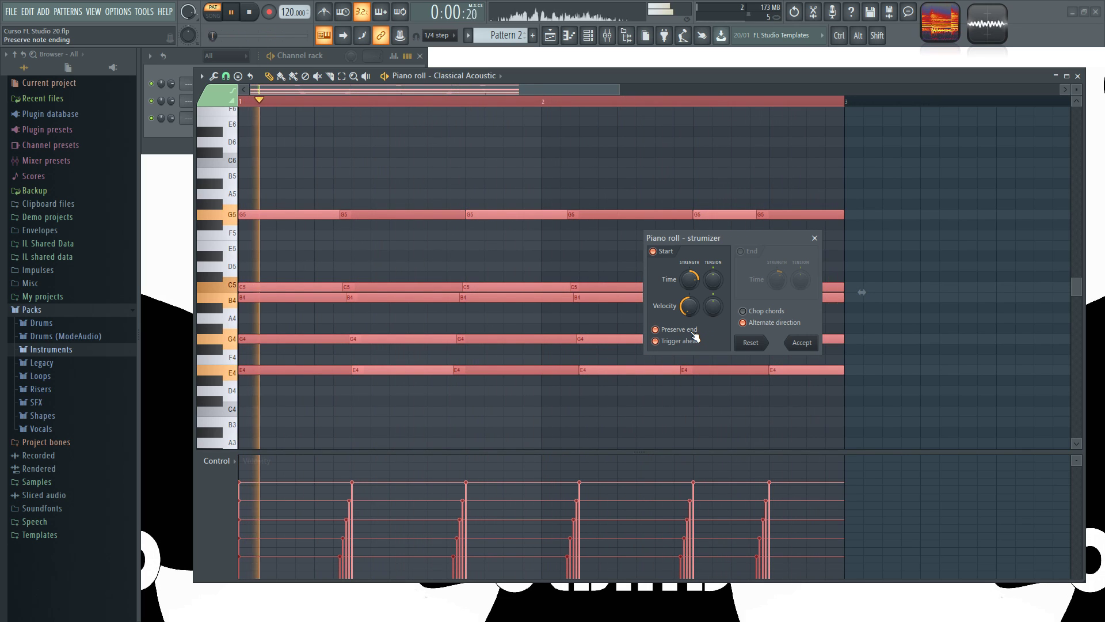
key("space")
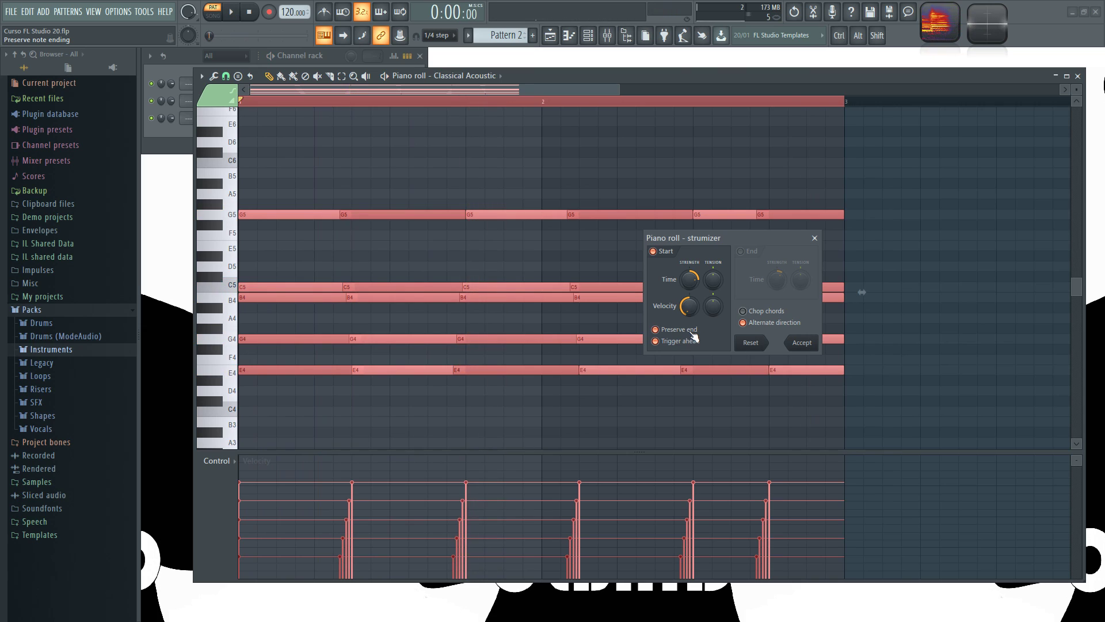
Compare the notes with Trigger ahead toggled, and listen to the strum with both Preserve end and Trigger ahead off
left_click(678, 341)
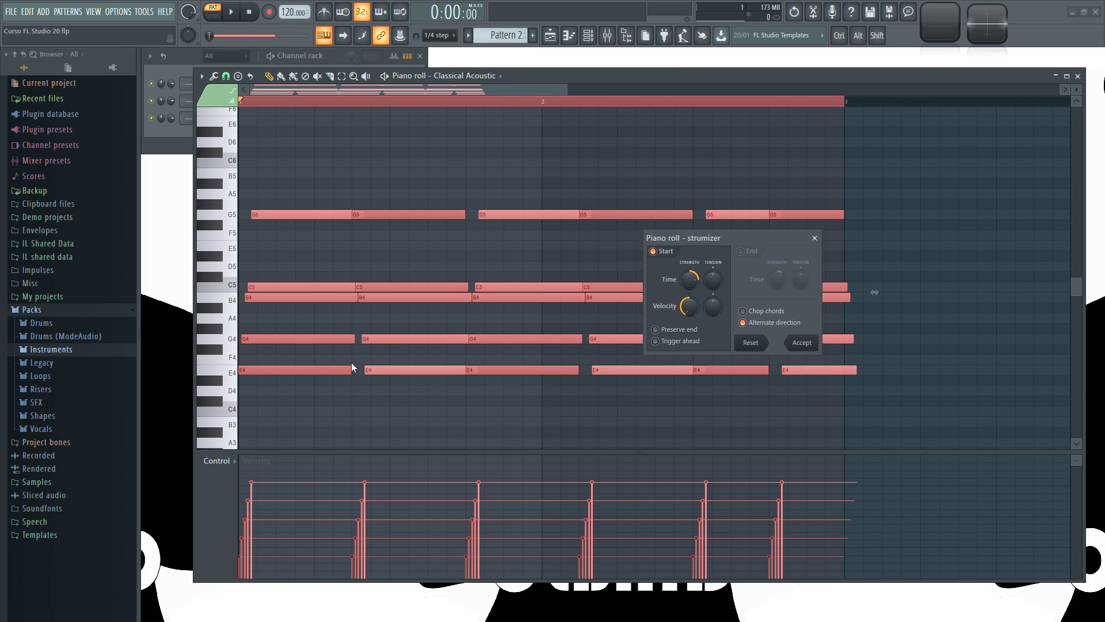
left_click(683, 342)
left_click(682, 342)
key("space")
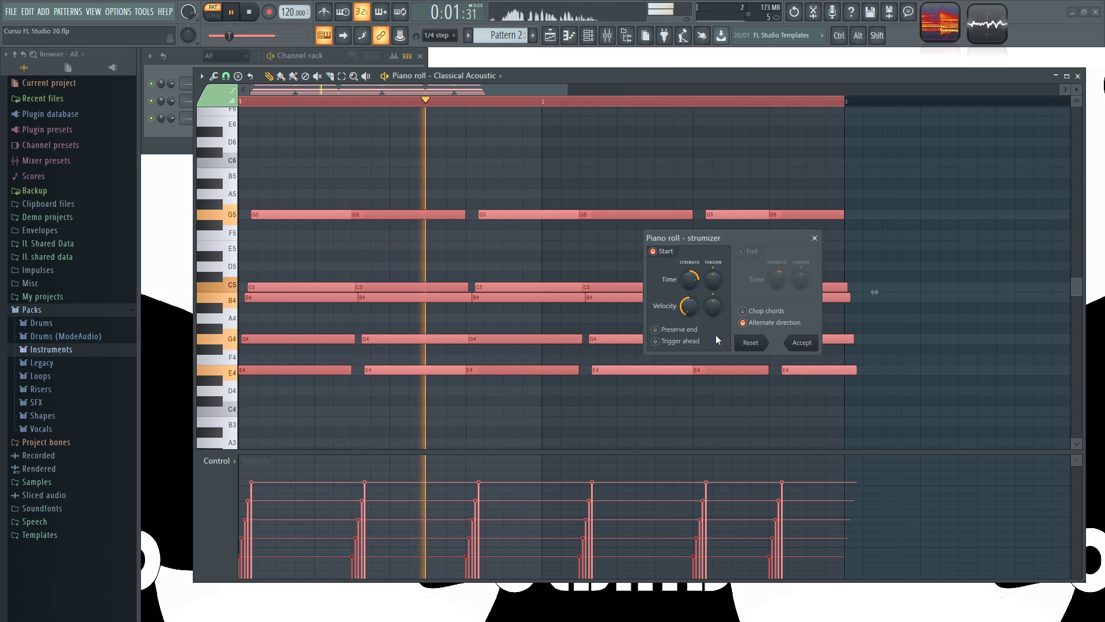
key("space")
Enable the strum's End section and listen while trying a positive End time strength and different tensions
left_click(751, 252)
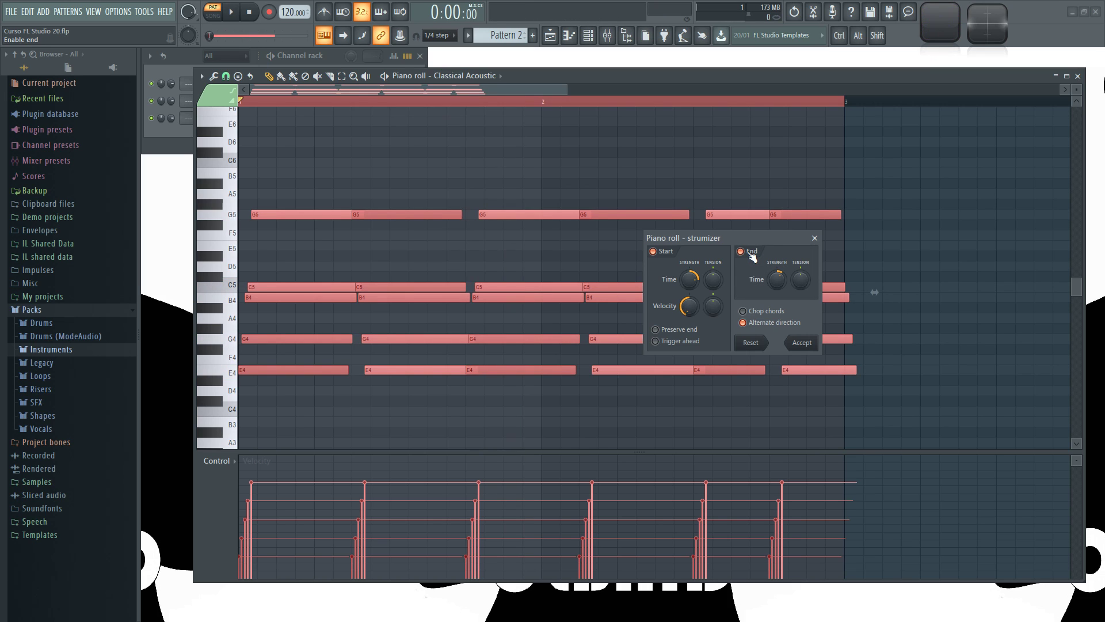
left_click_drag(747, 234, 705, 266)
left_click_drag(739, 312, 735, 349)
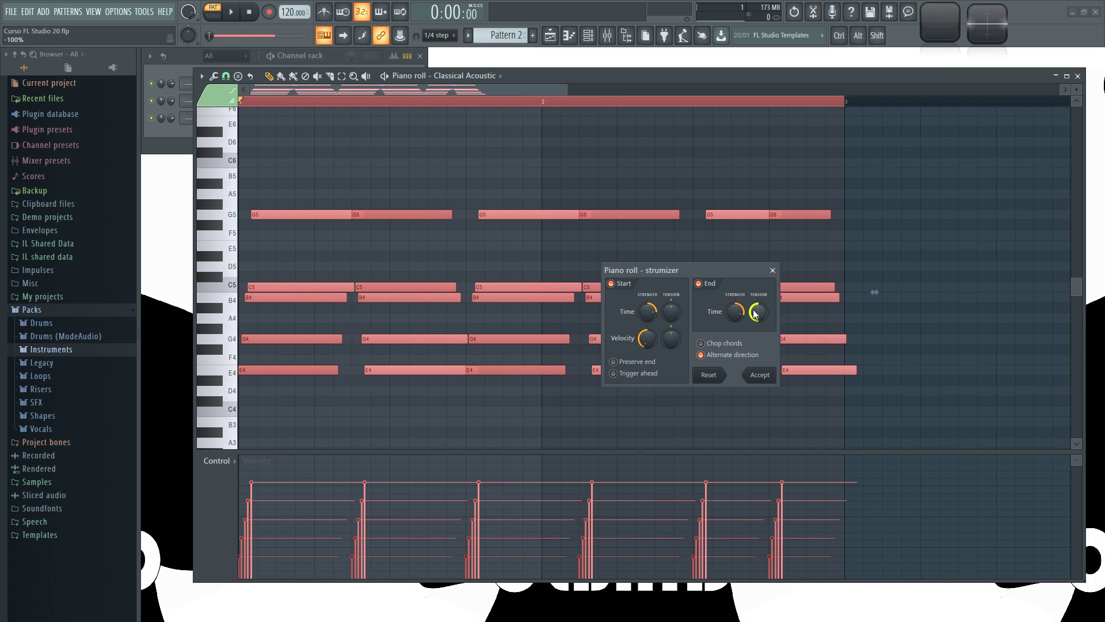
key("space")
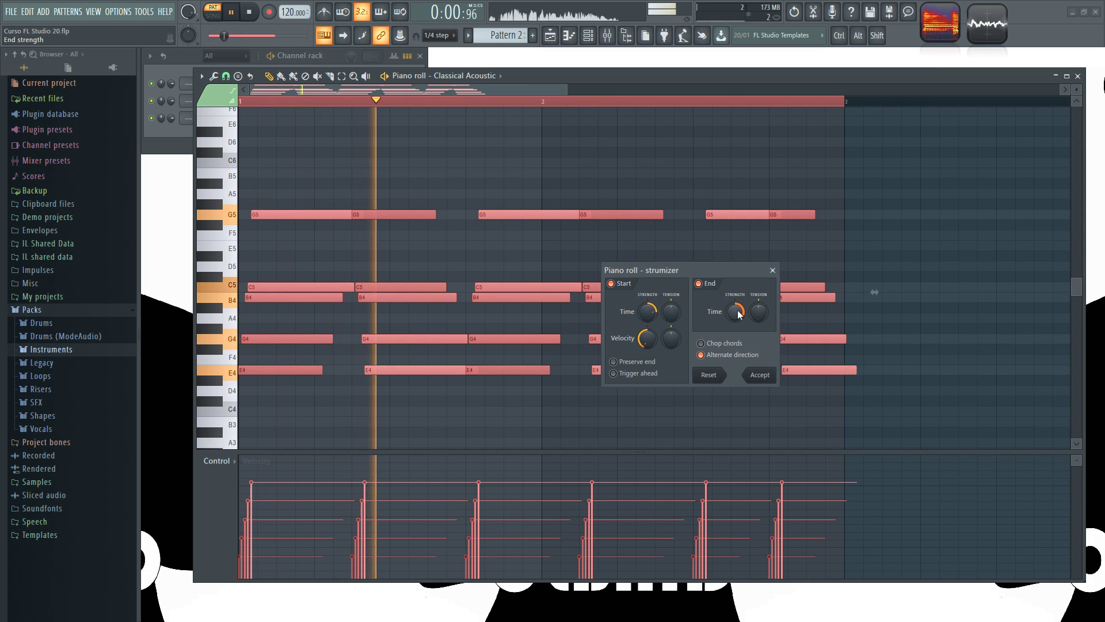
key("space")
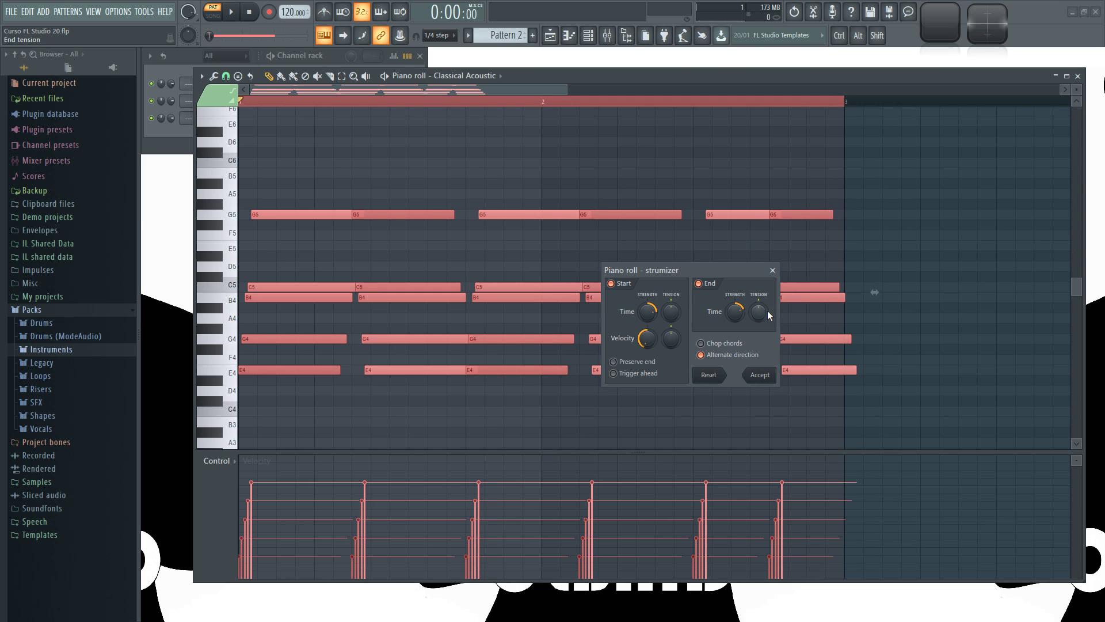
Listen to the chords with a negative End time strength and a slightly positive End tension
key("space")
mouse_move(734, 312)
left_mouse_down()
mouse_move(751, 308)
mouse_move(729, 308)
mouse_move(730, 297)
mouse_move(729, 315)
left_mouse_up()
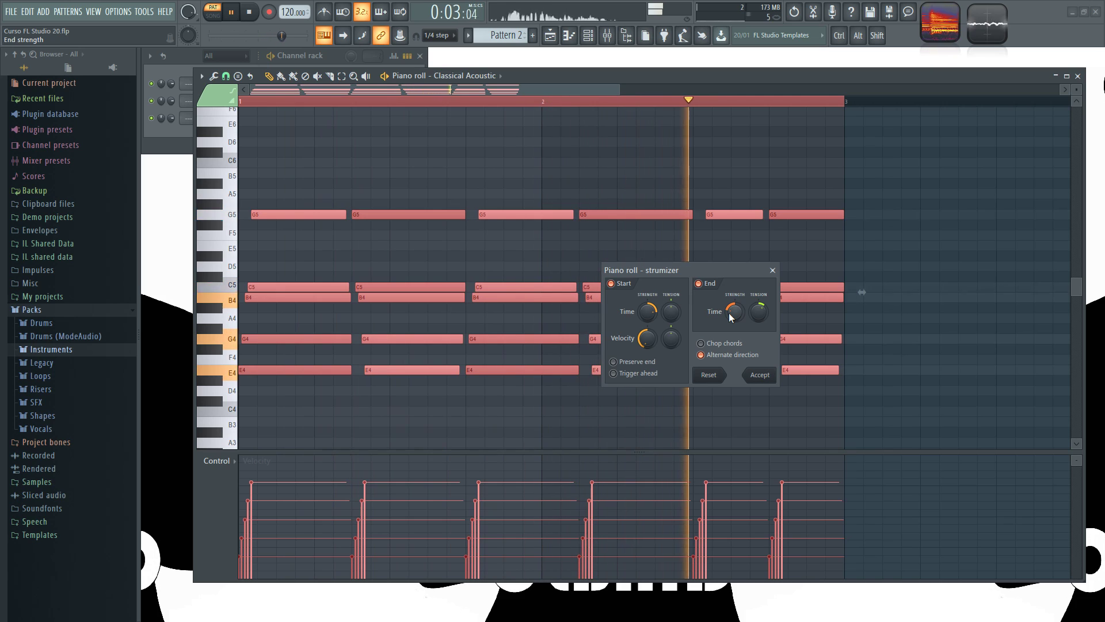
key("space")
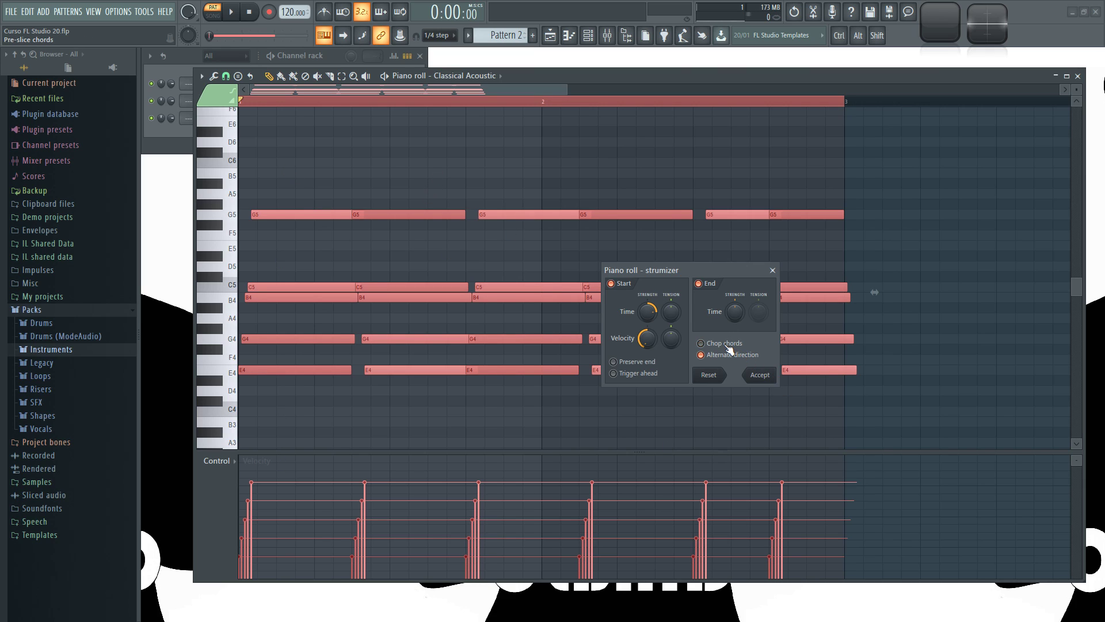
Turn off Alternate direction and reset the Start time and velocity strengths to neutral
left_click(730, 357)
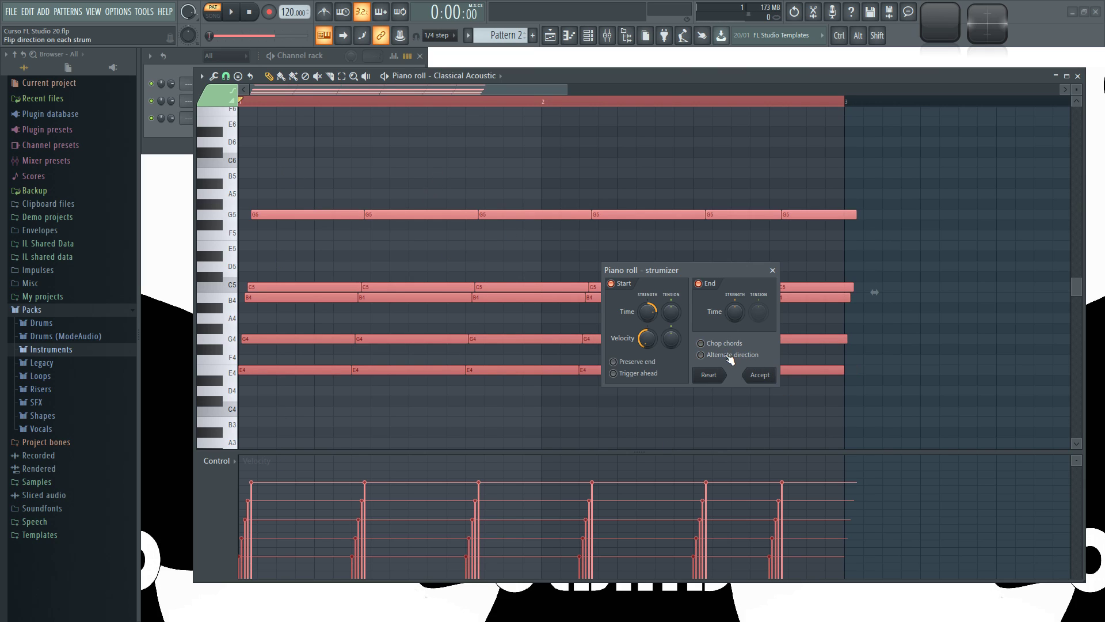
left_click_drag(698, 273, 782, 291)
left_click_drag(732, 330, 756, 358)
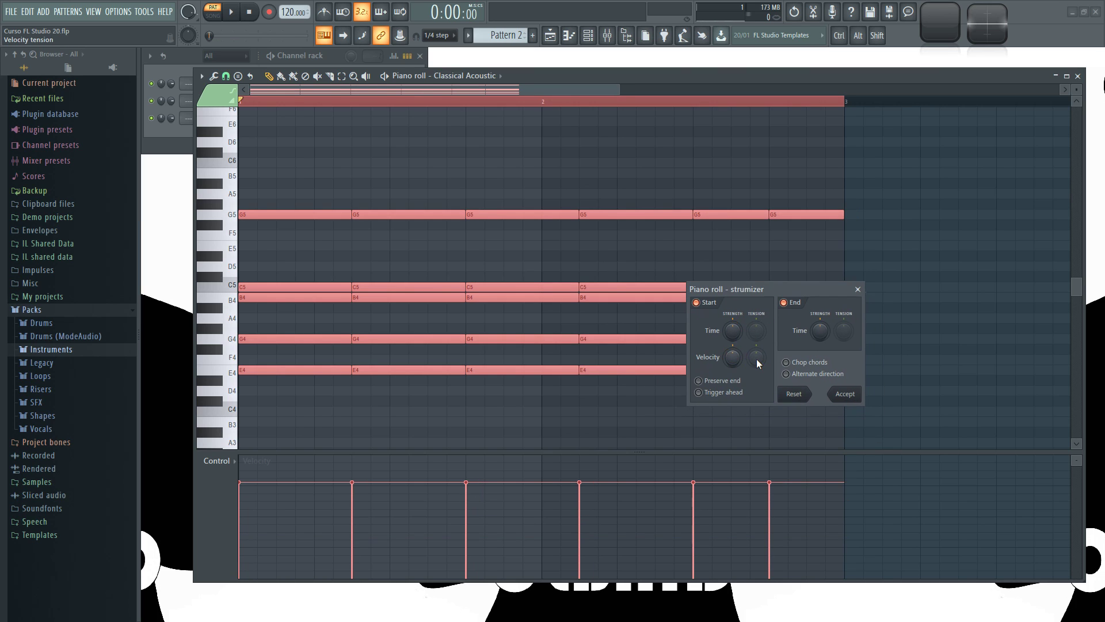
Move the strum window below the chords, set a small positive Start time strength, and enable Preserve end
left_click_drag(742, 314, 657, 444)
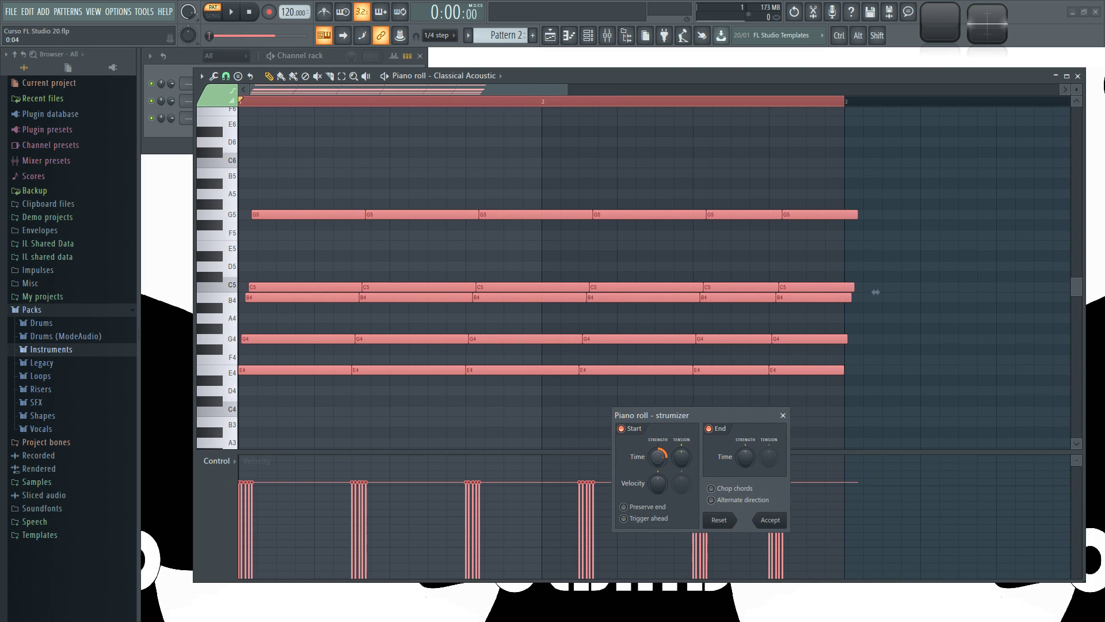
left_click(644, 507)
left_click_drag(658, 458, 658, 452)
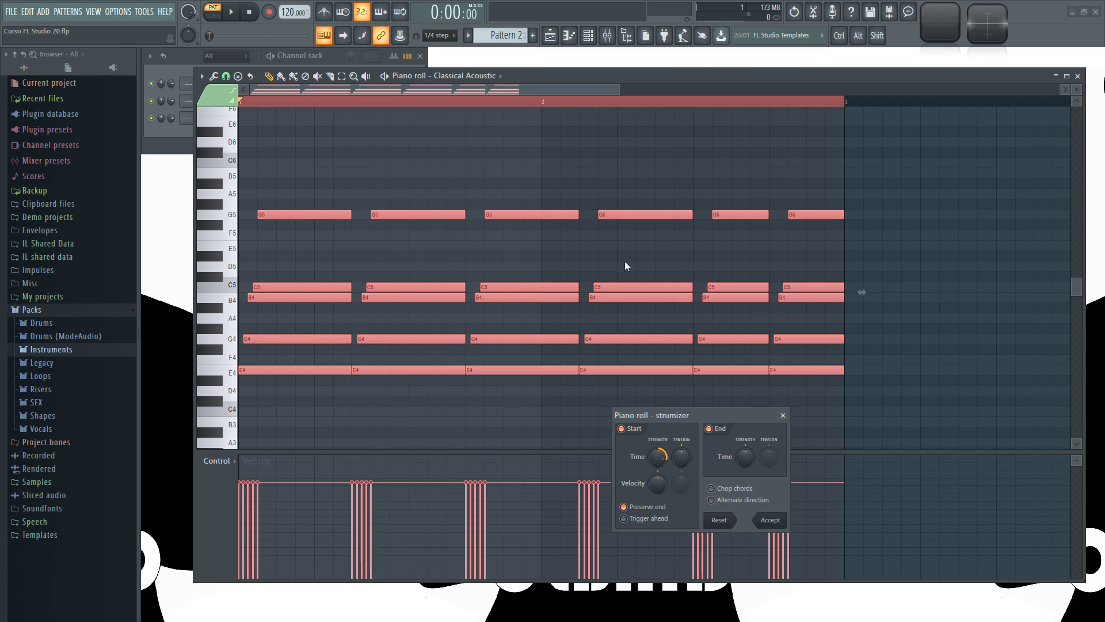
Toggle Alternate direction before and during playback to compare the strum directions, leaving it off
left_click(742, 501)
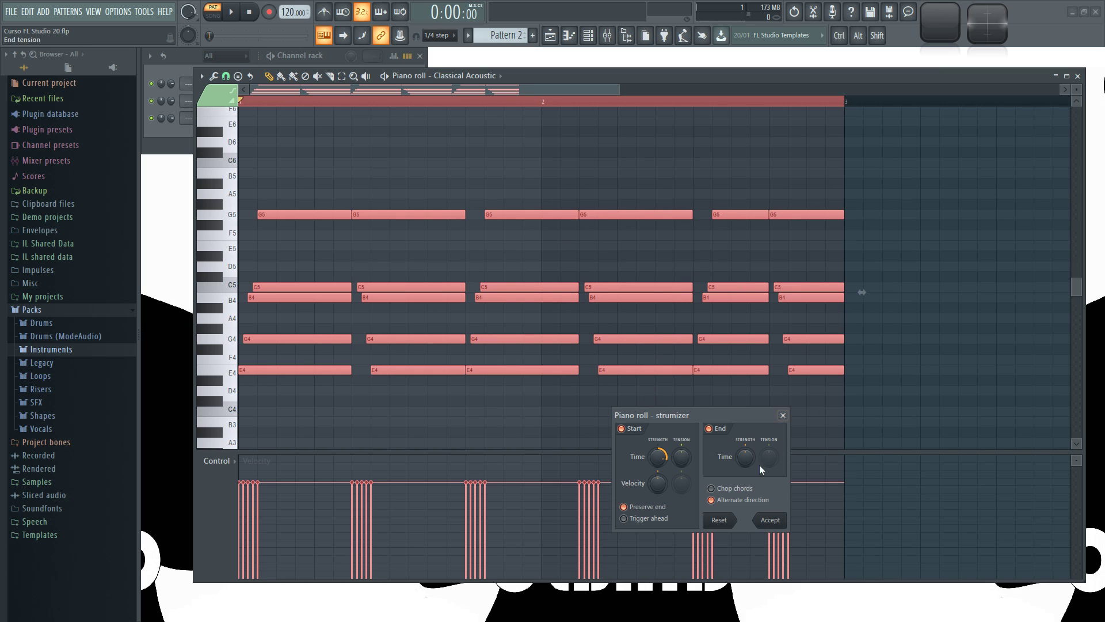
left_click(741, 500)
key("space")
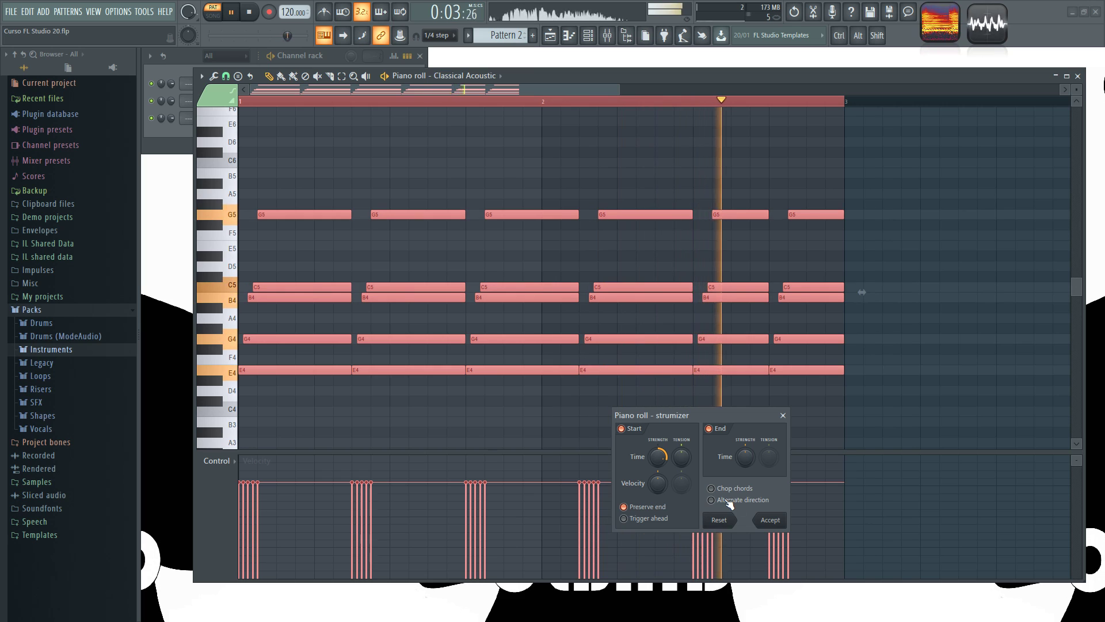
left_click(732, 502)
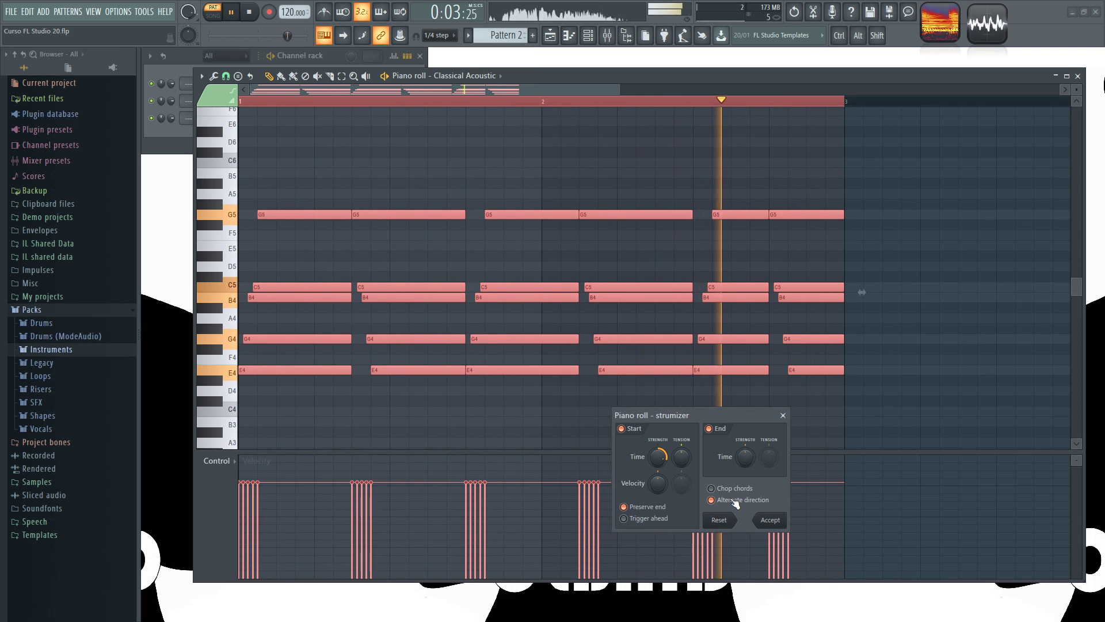
left_click(735, 502)
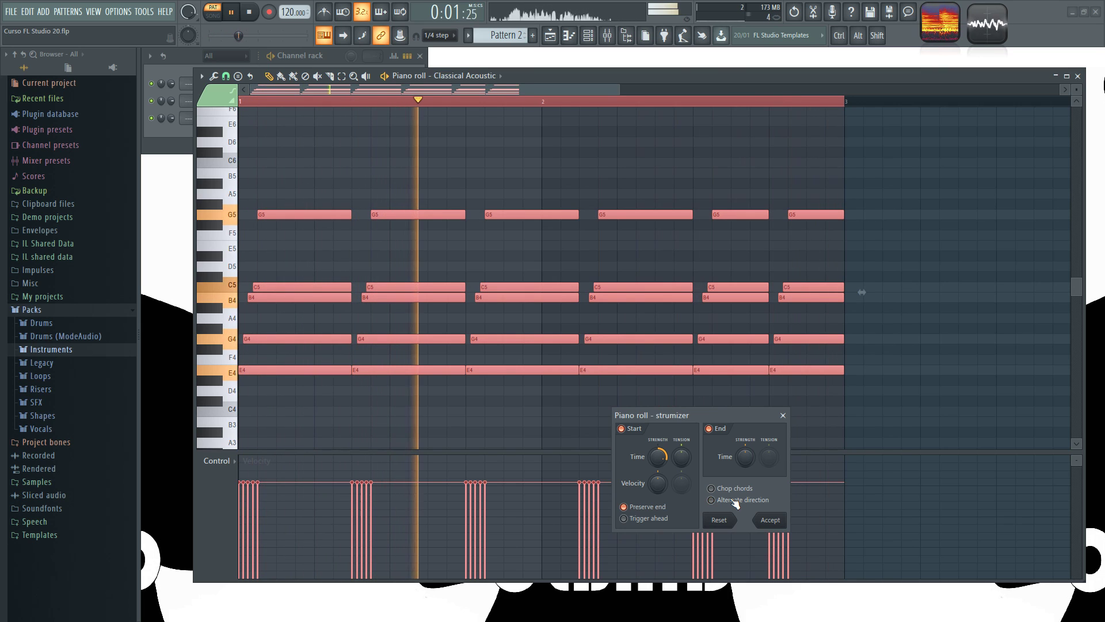
key("space")
Give the Start a slight time tension and a small negative velocity strength, accept the strum, and deselect the notes
left_click_drag(722, 415, 798, 236)
left_click_drag(758, 277, 730, 331)
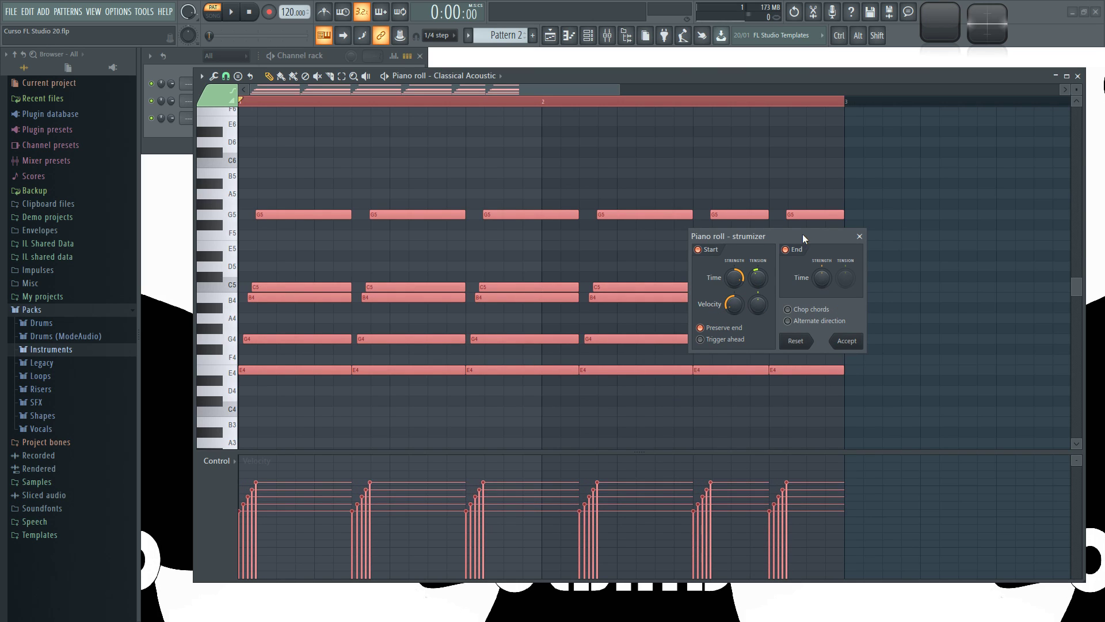
left_click_drag(802, 233, 821, 253)
left_click(881, 364)
key("ctrl+d")
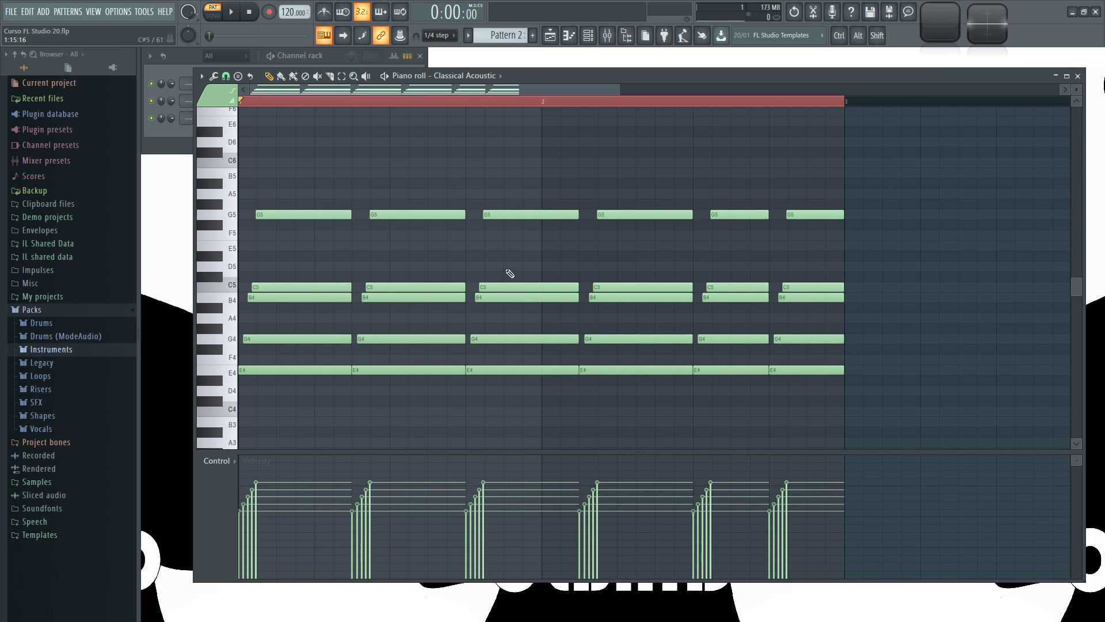
Listen to the finished strummed chords twice with the notes deselected, and close the piano roll
key("space")
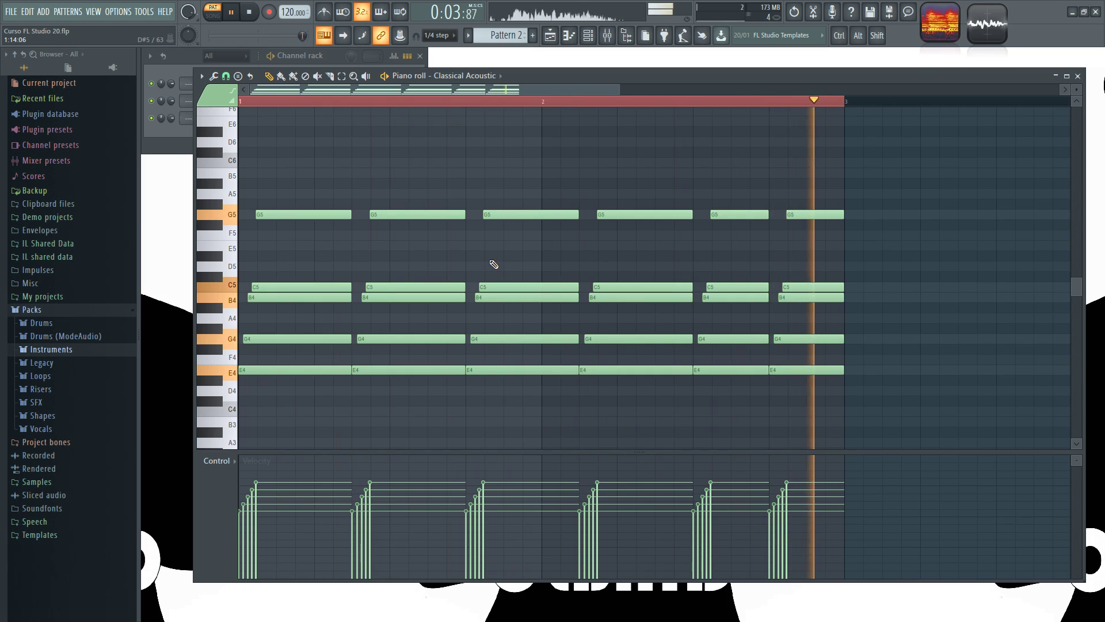
key("space")
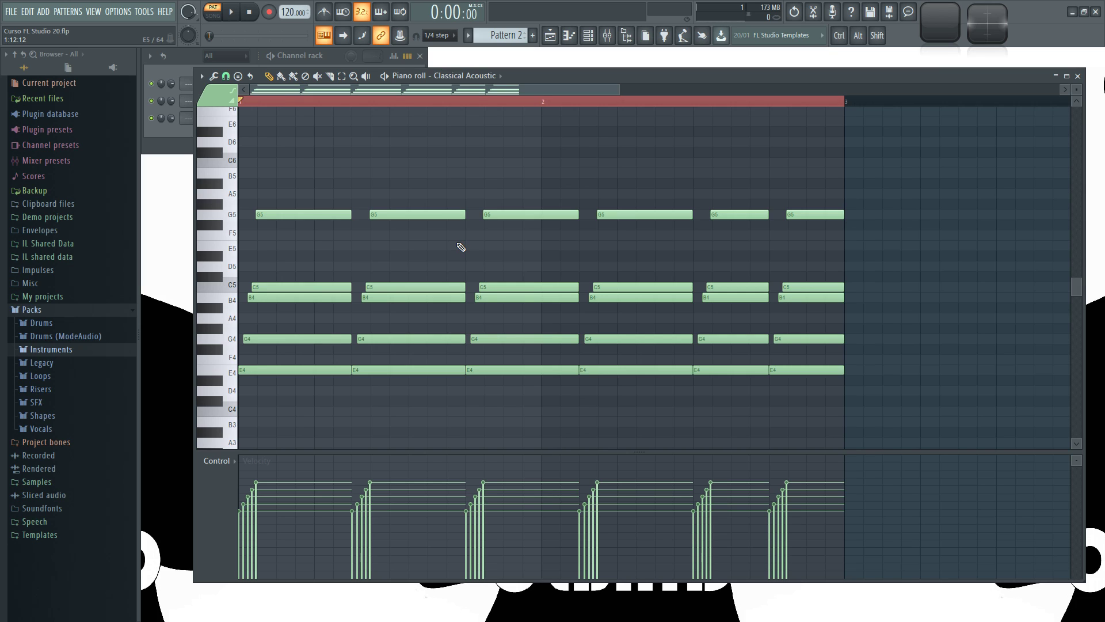
key("ctrl+a")
key("ctrl+d")
key("space")
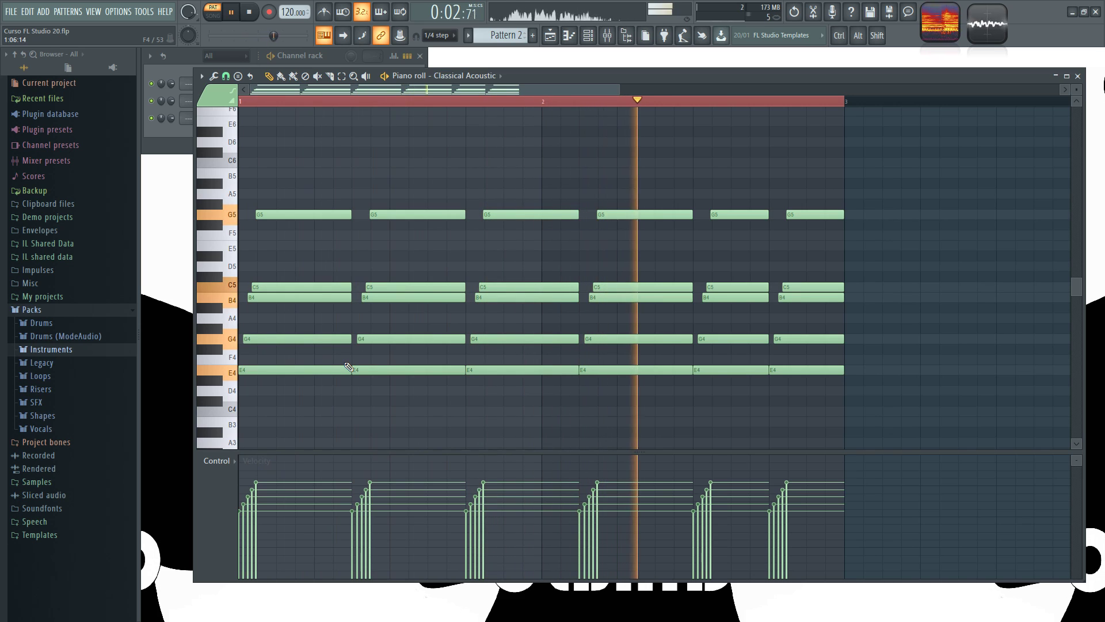
key("space")
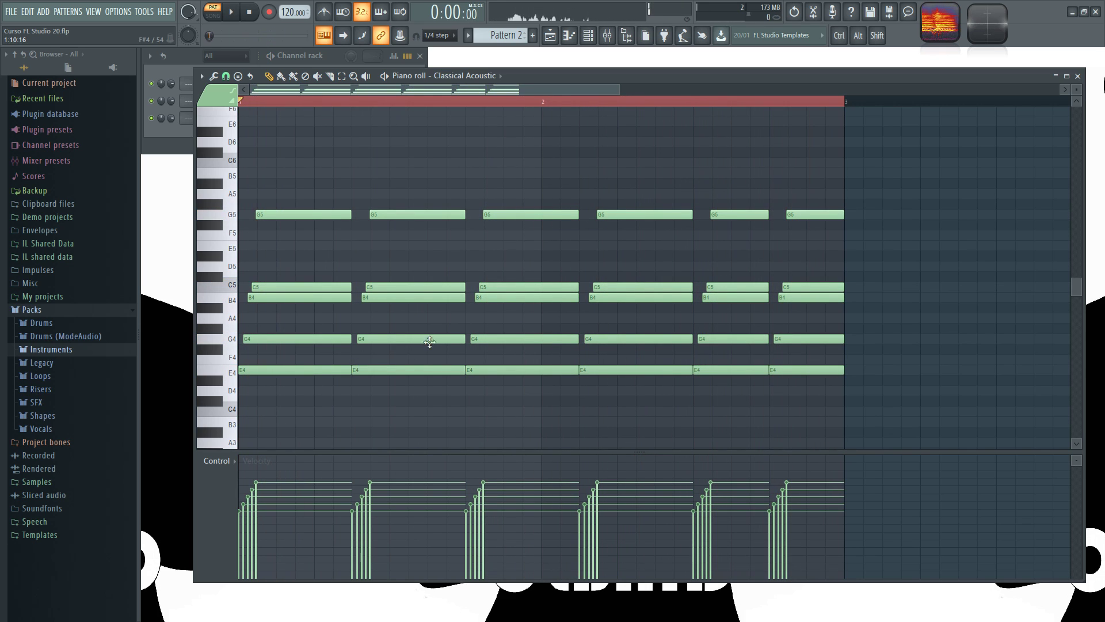
left_click(1077, 75)
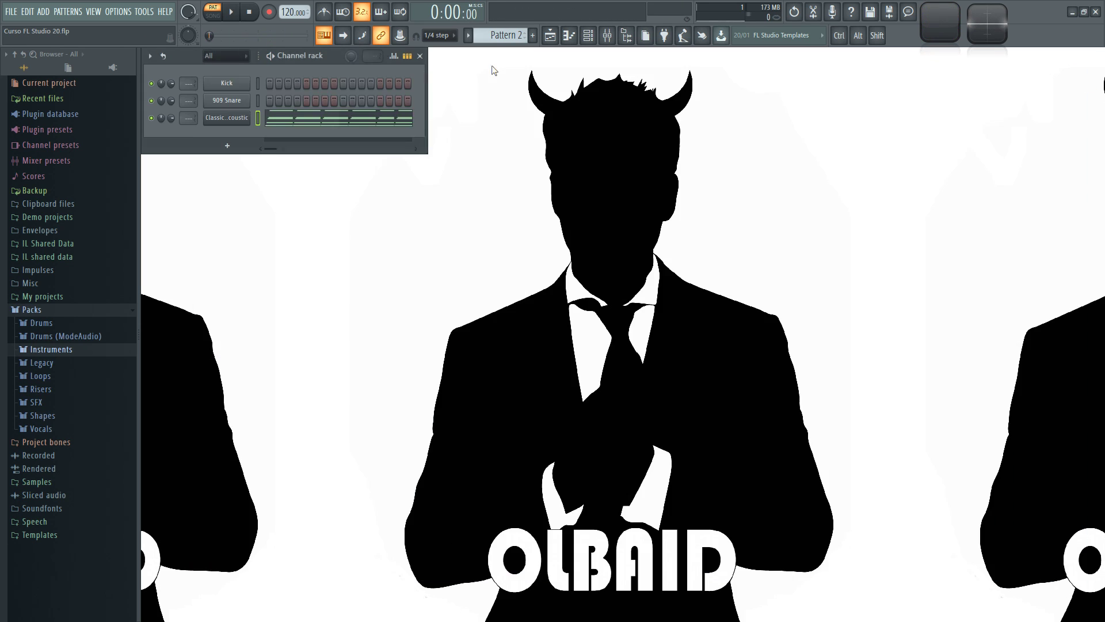